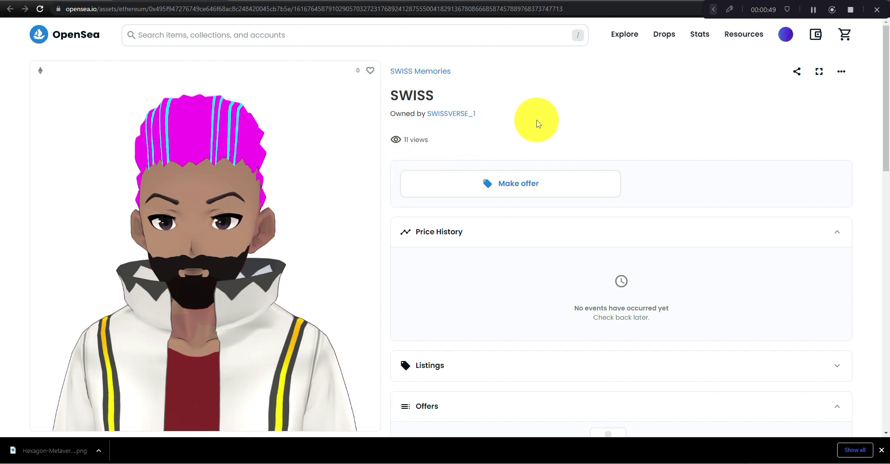
Examine the SWISS avatar NFT and the swissverse.eth domain NFT, comparing their images, descriptions and properties.
scroll(239, 110, "down", 2)
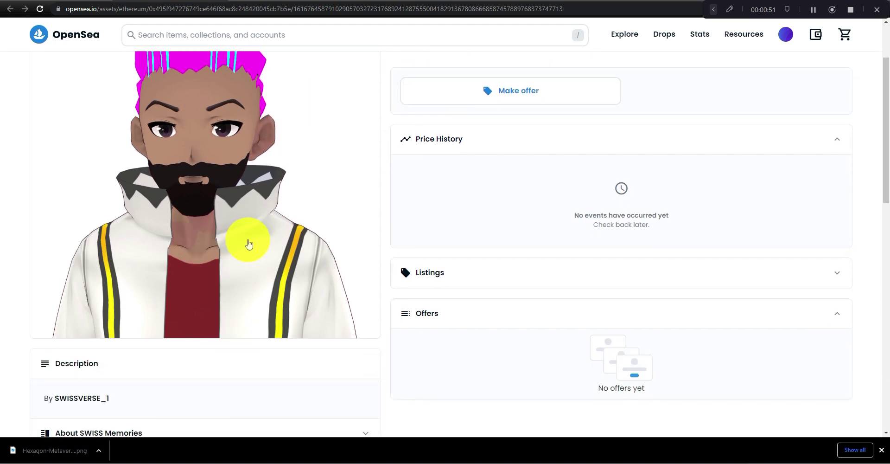
scroll(273, 226, "up", 1)
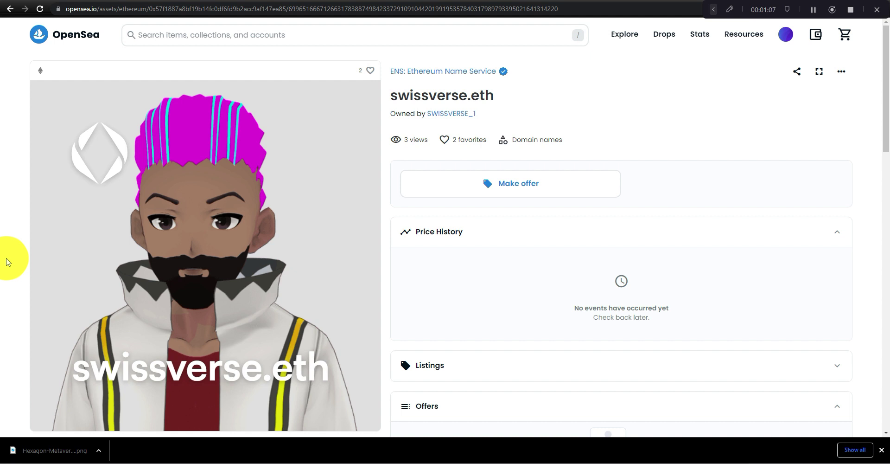
scroll(9, 248, "down", 3)
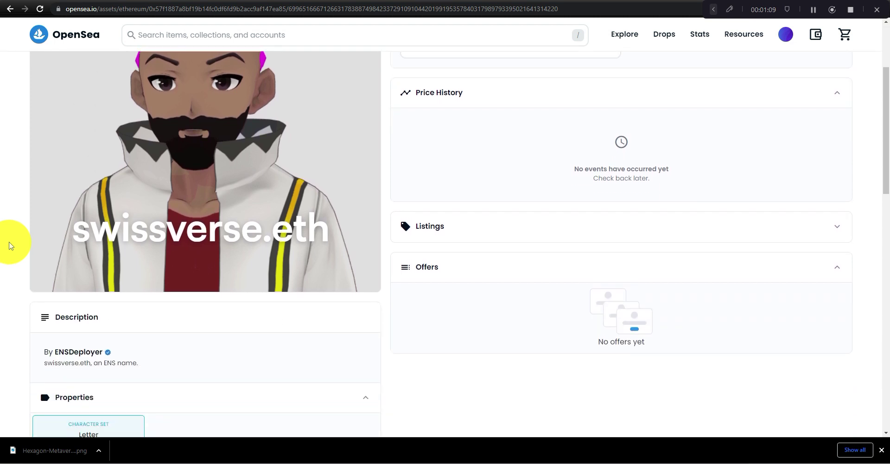
scroll(9, 245, "up", 2)
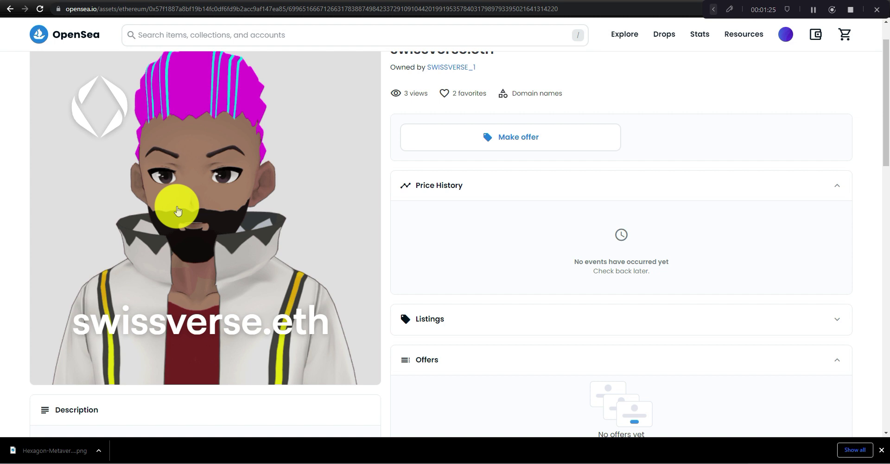
key("alt+Left")
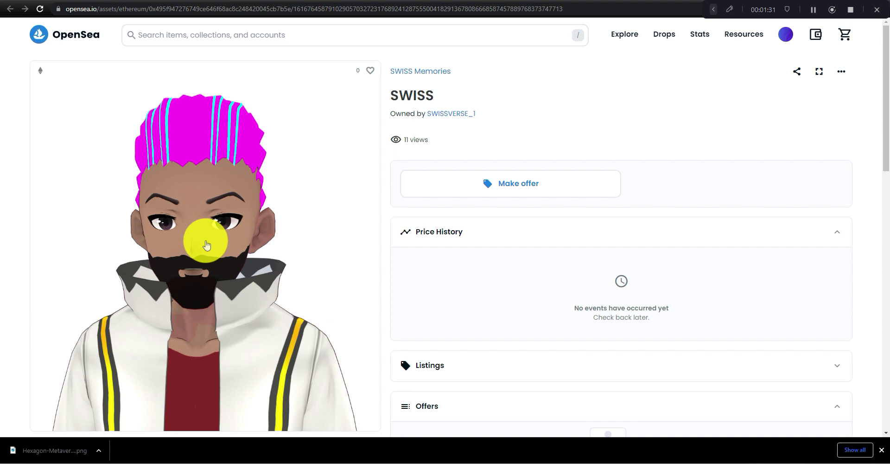
key("alt+Right")
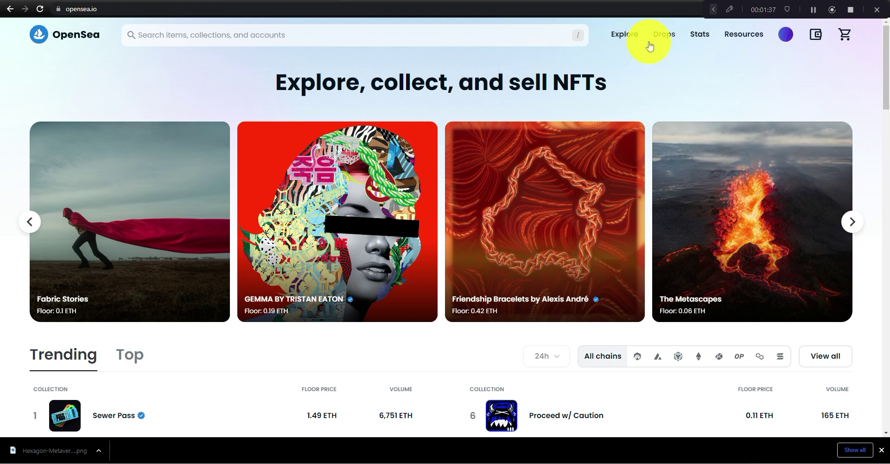
Open the form for creating a new item from the account options and review its fields.
mouse_move(762, 45)
mouse_move(786, 38)
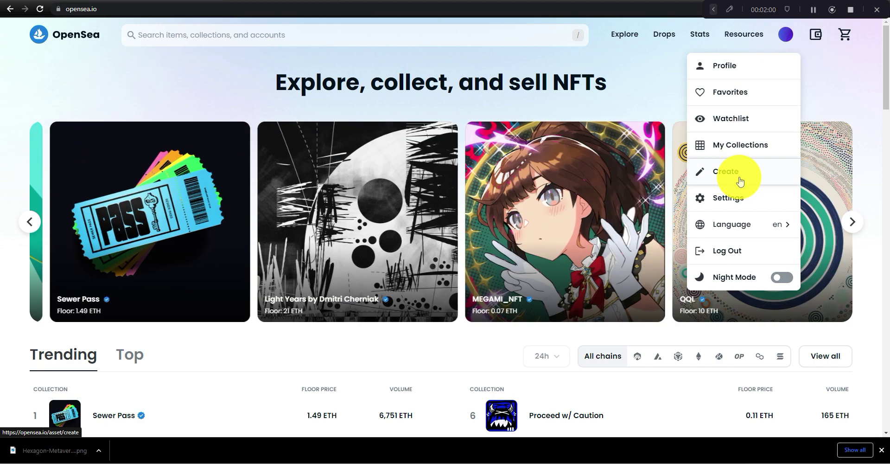
left_click(741, 183)
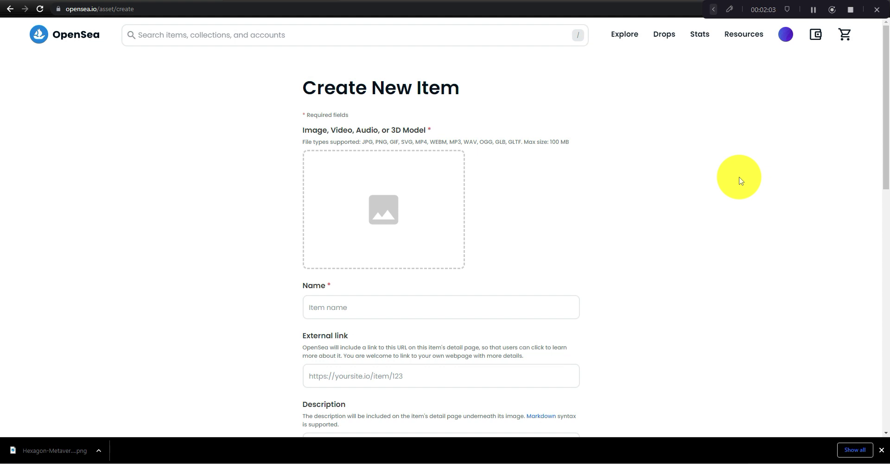
scroll(740, 181, "down", 6)
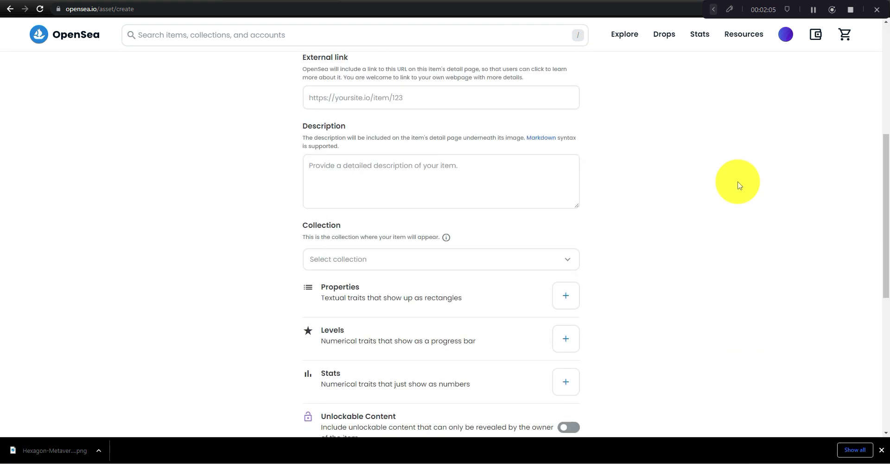
scroll(738, 185, "down", 4)
scroll(738, 186, "up", 5)
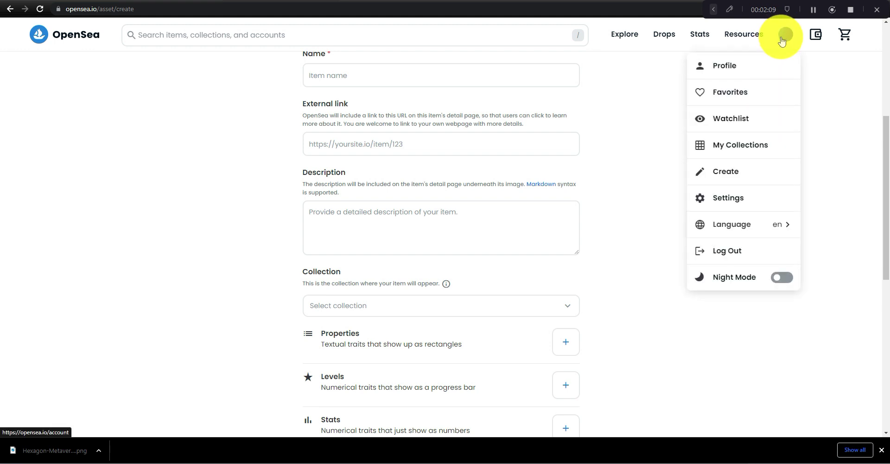
Start a new collection from My Collections and add the Hexagon image from the desktop as its logo.
left_click(751, 158)
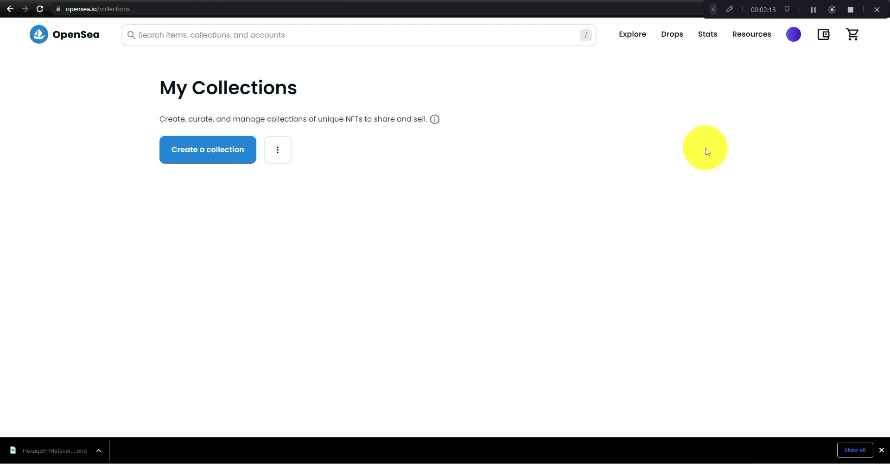
left_click(212, 161)
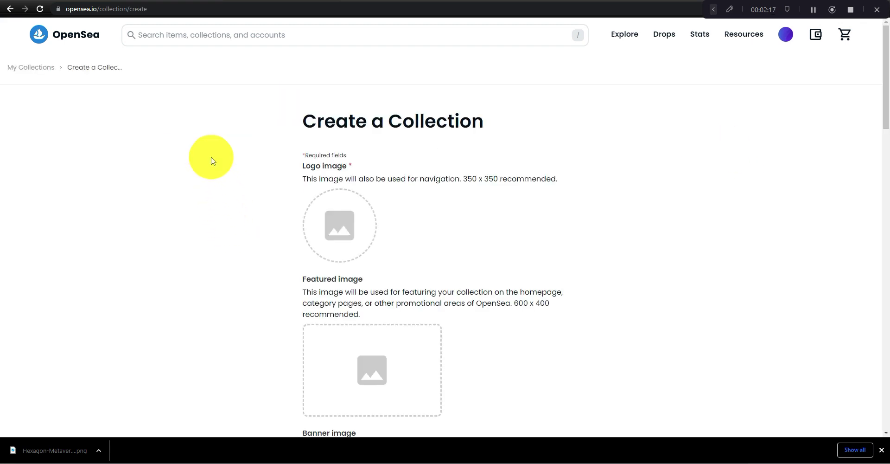
left_click(834, 7)
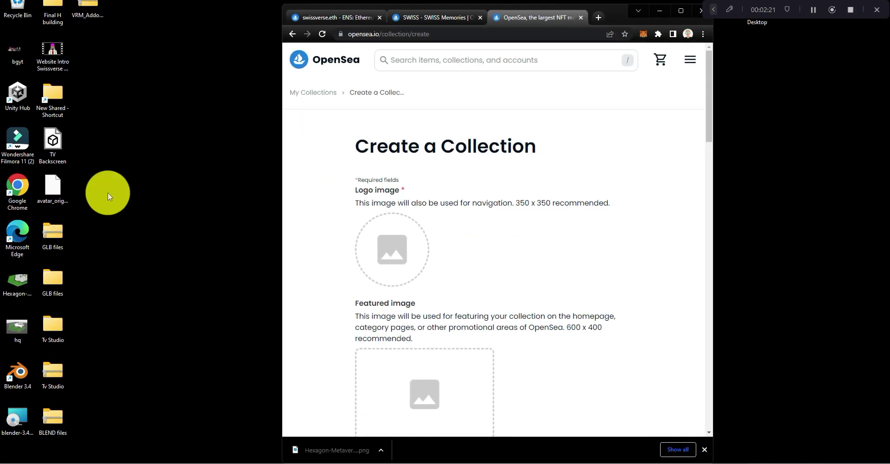
left_click_drag(28, 297, 404, 252)
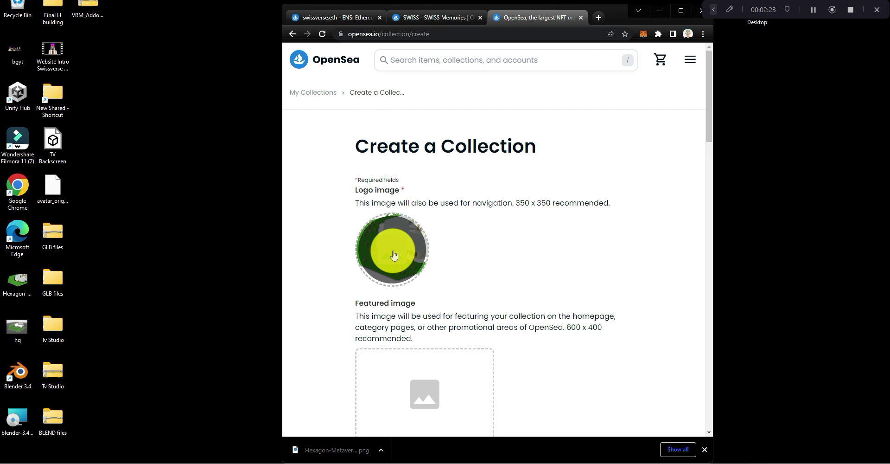
left_click(680, 10)
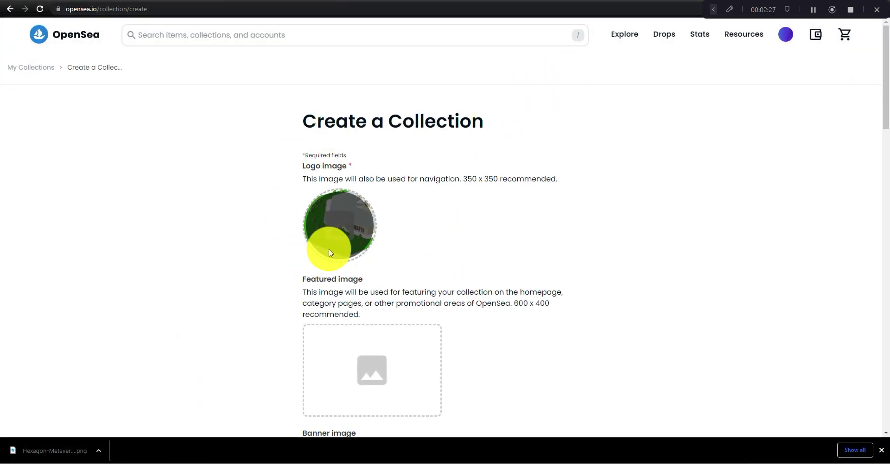
Name the collection "Collection 1xx".
scroll(451, 253, "down", 4)
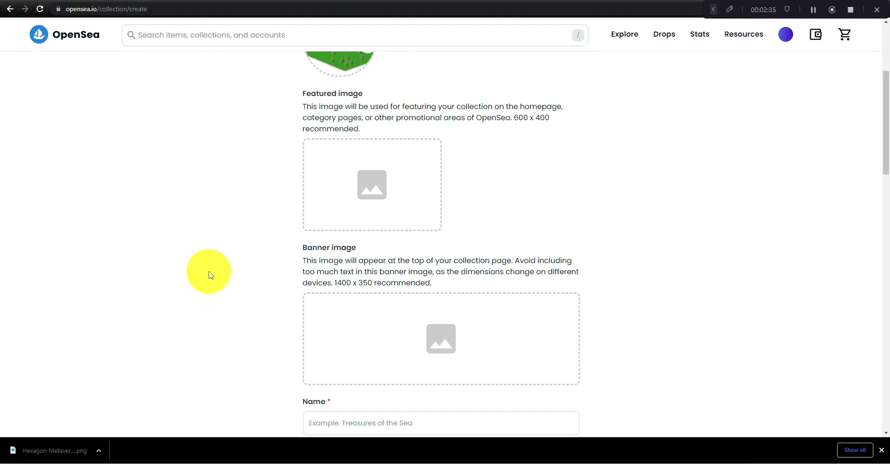
scroll(209, 278, "up", 3)
scroll(209, 274, "down", 4)
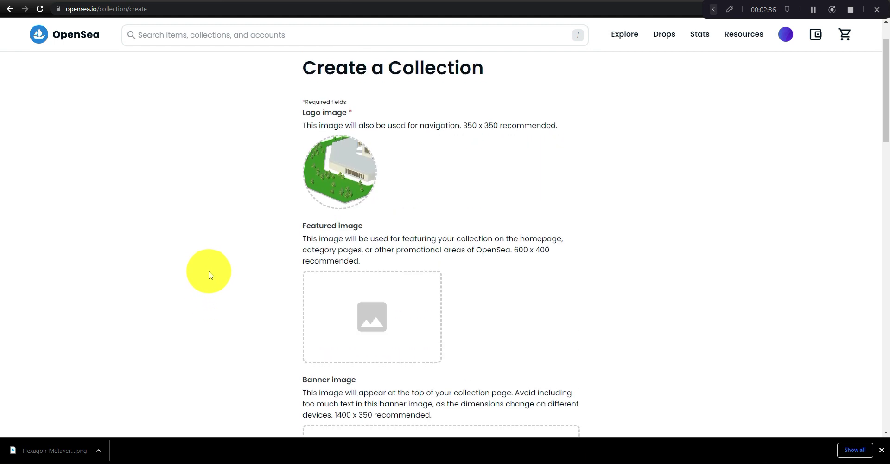
scroll(209, 274, "down", 3)
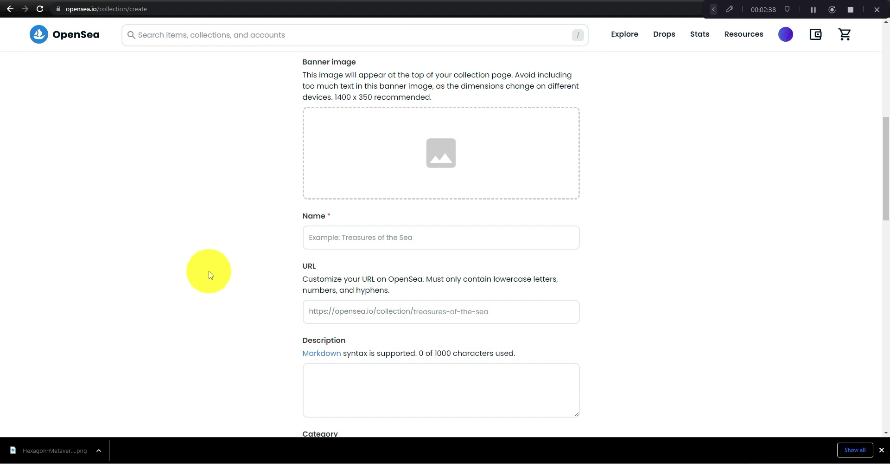
left_click(300, 245)
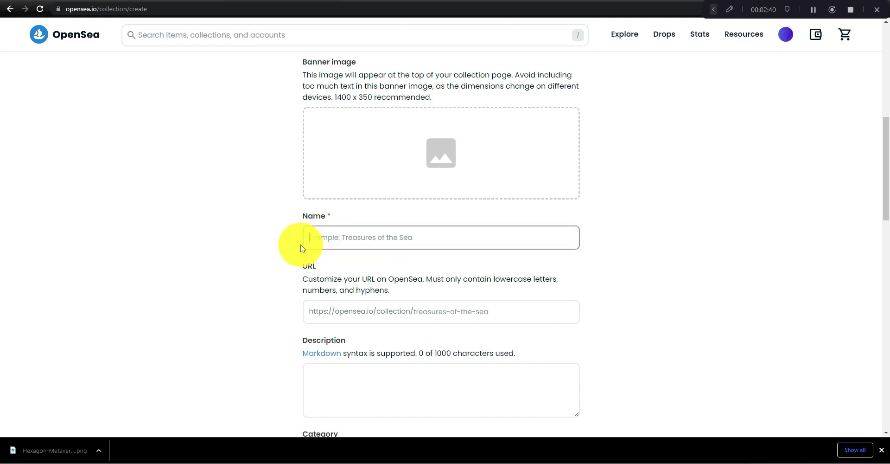
type("Collect")
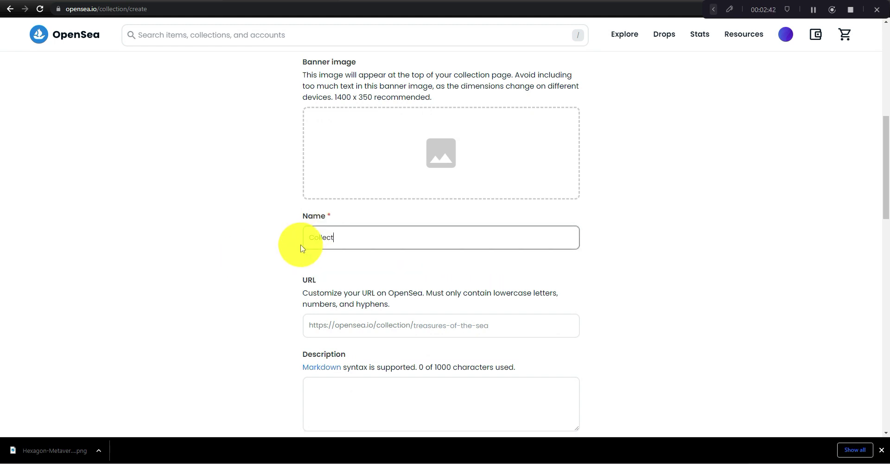
type("ion 1")
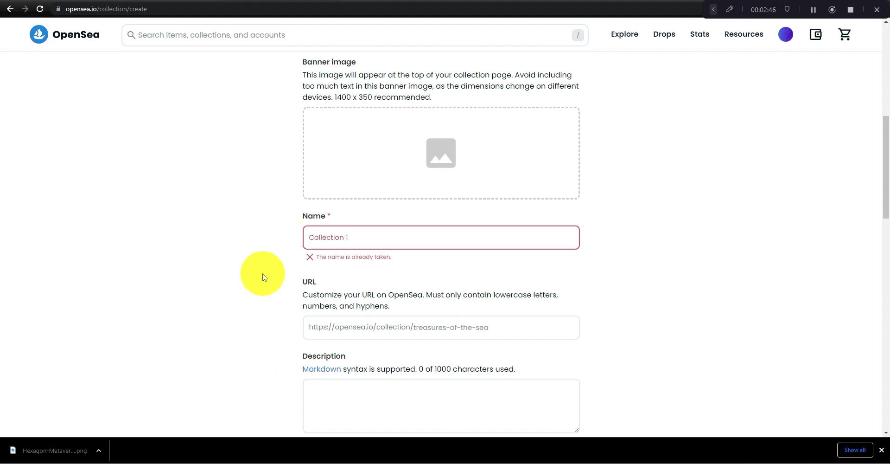
left_click(348, 236)
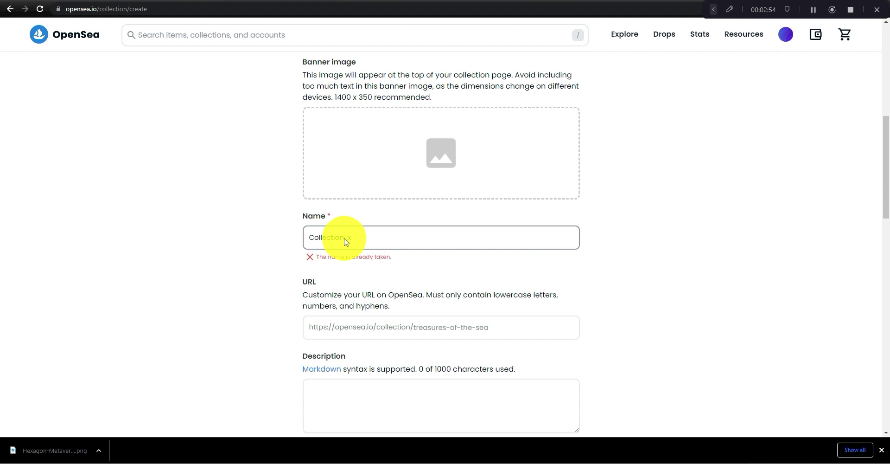
type("xx")
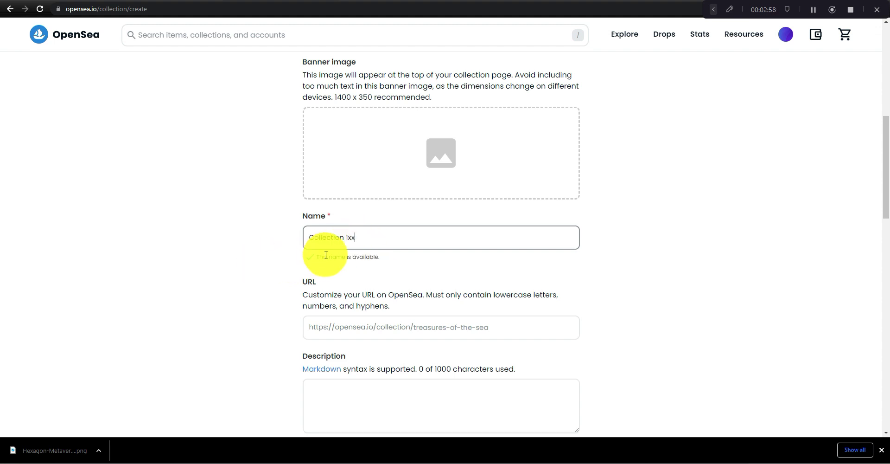
Set the collection's custom URL ending to "collection-1xx".
scroll(263, 263, "down", 3)
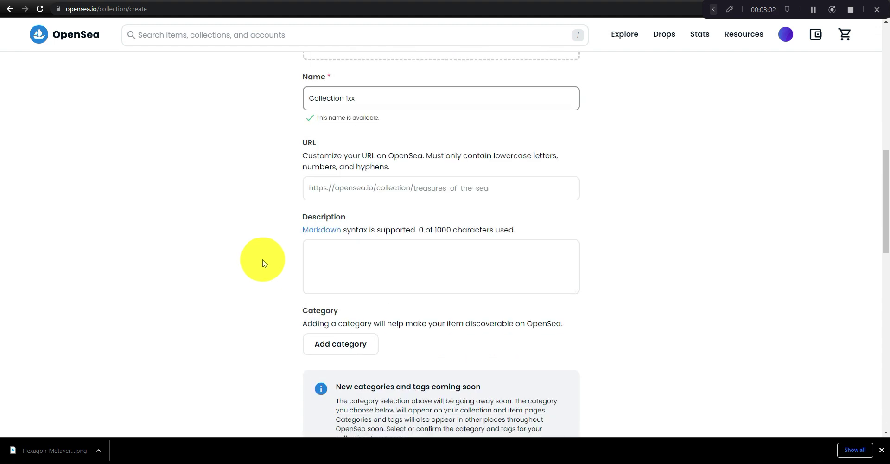
left_click(375, 187)
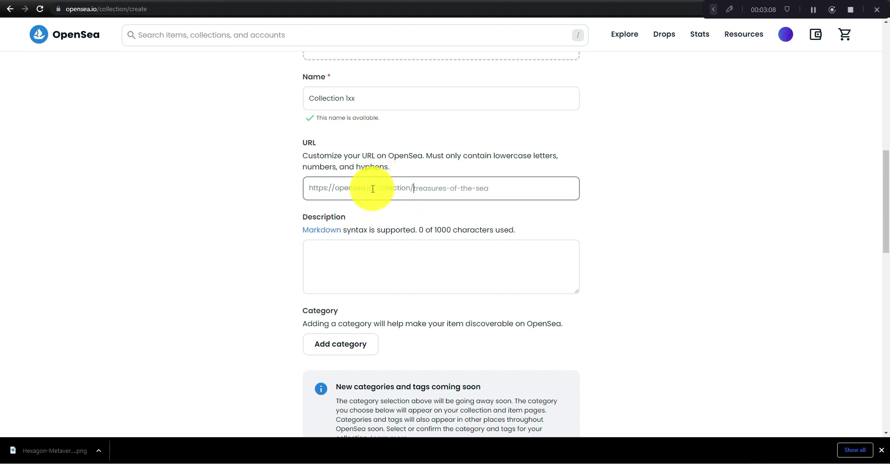
type("collect")
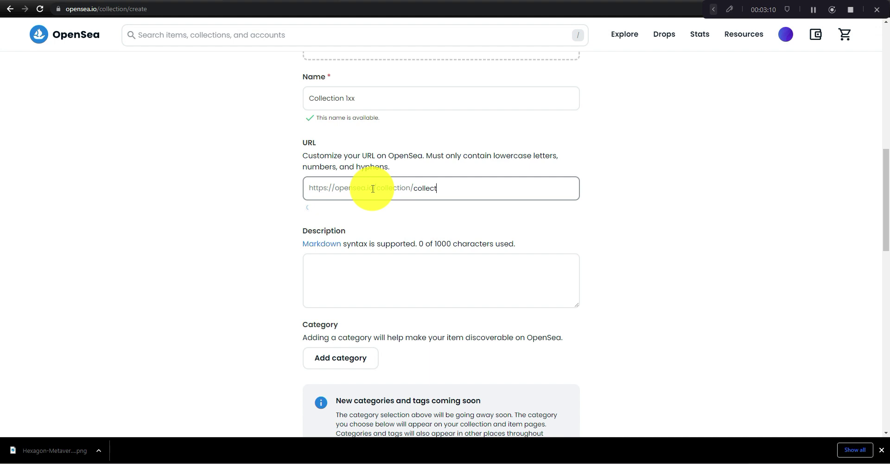
type("ion-1xxx")
key("BackSpace")
left_click(254, 215)
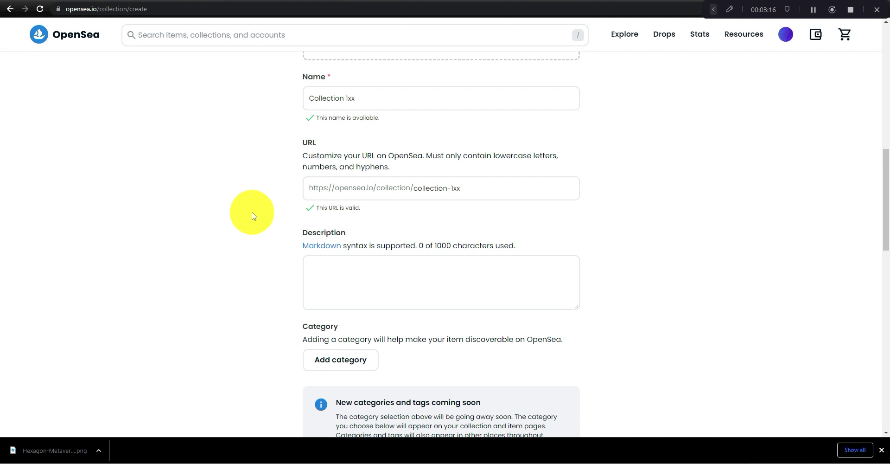
Add the Utility NFTs category to the collection, leaving the description empty.
scroll(254, 215, "down", 3)
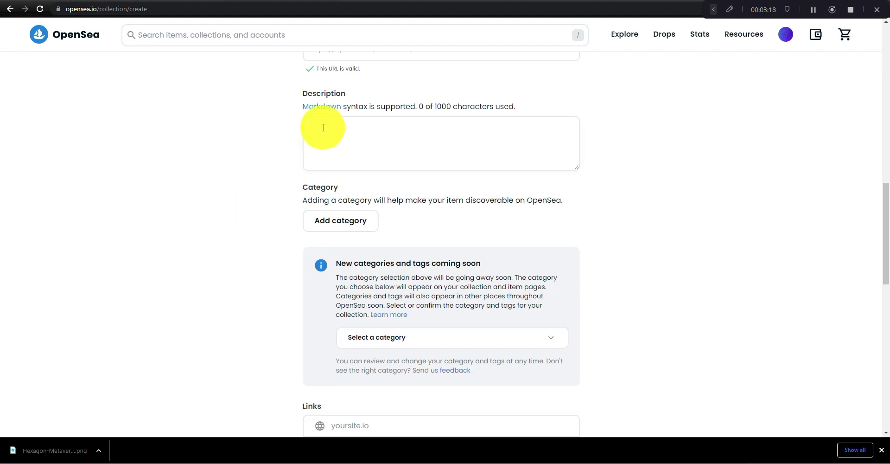
scroll(223, 156, "up", 2)
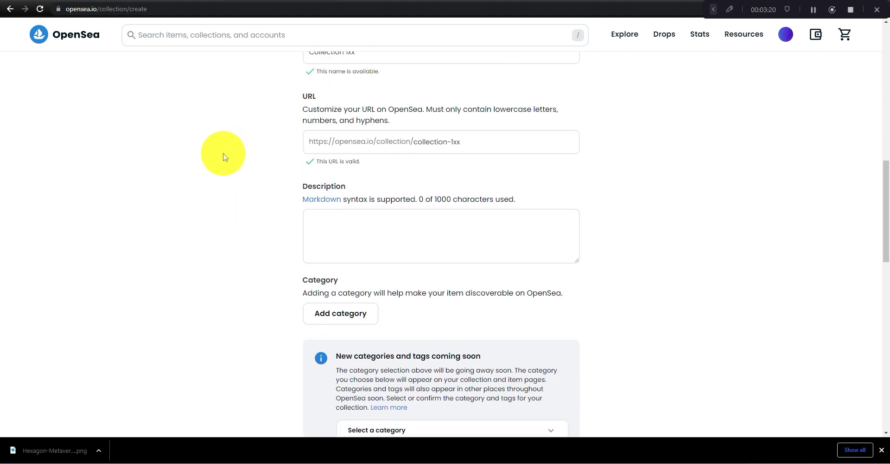
scroll(224, 156, "down", 4)
left_click(334, 135)
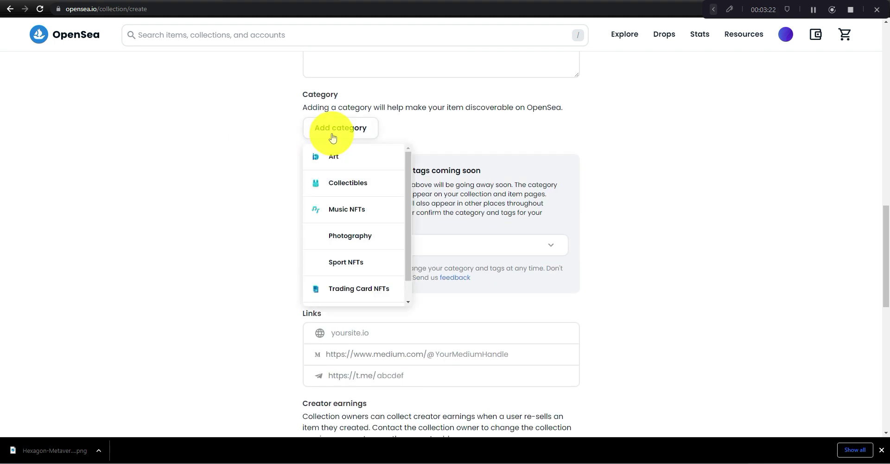
scroll(408, 223, "down", 1)
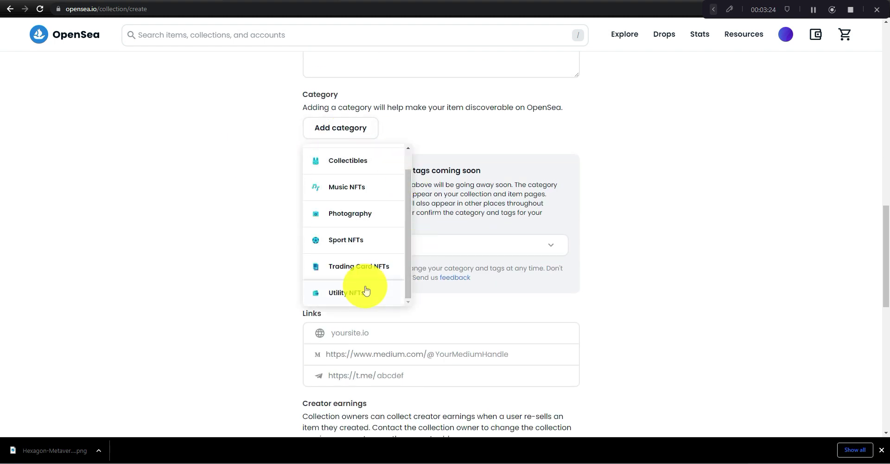
scroll(358, 218, "up", 1)
scroll(358, 232, "down", 1)
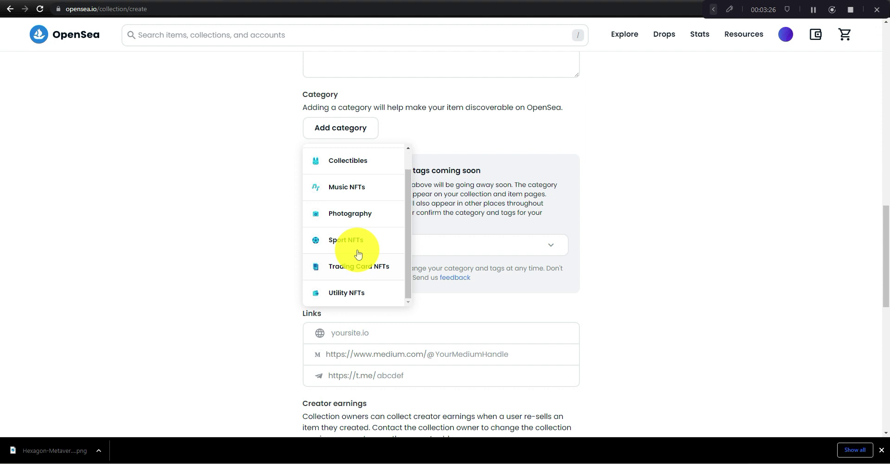
left_click(358, 292)
Choose Virtual worlds as the collection's category in the section on new categories and tags.
left_click(389, 254)
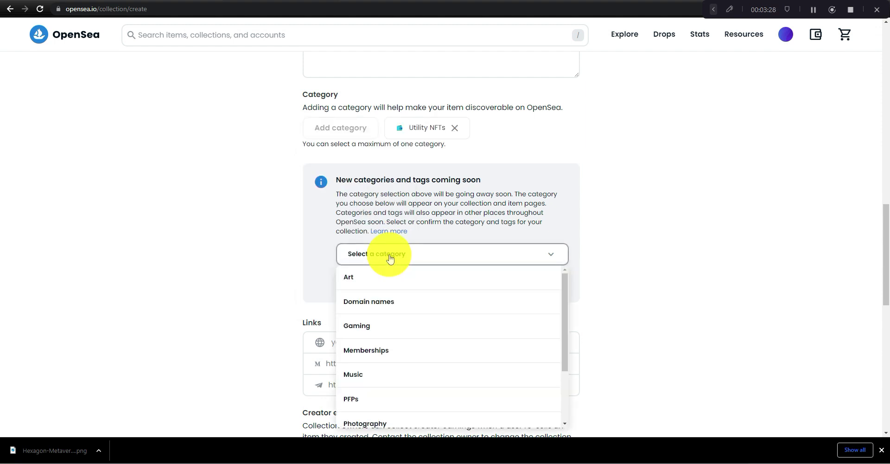
scroll(402, 327, "down", 4)
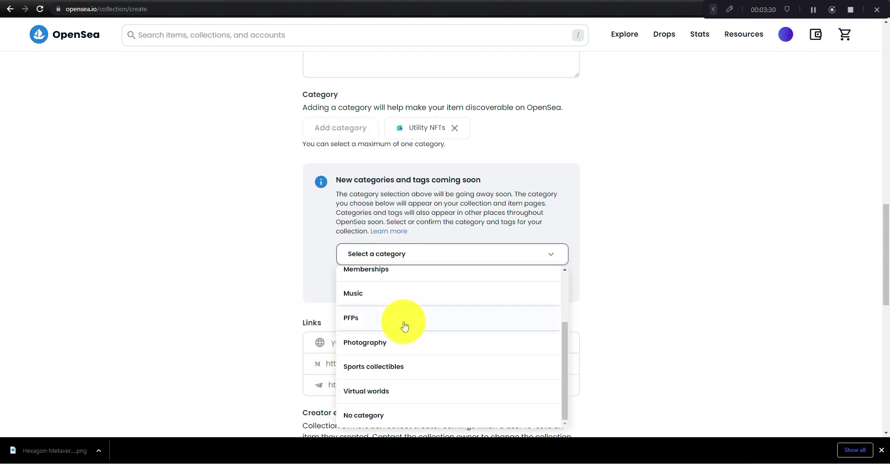
left_click(406, 396)
scroll(259, 293, "down", 4)
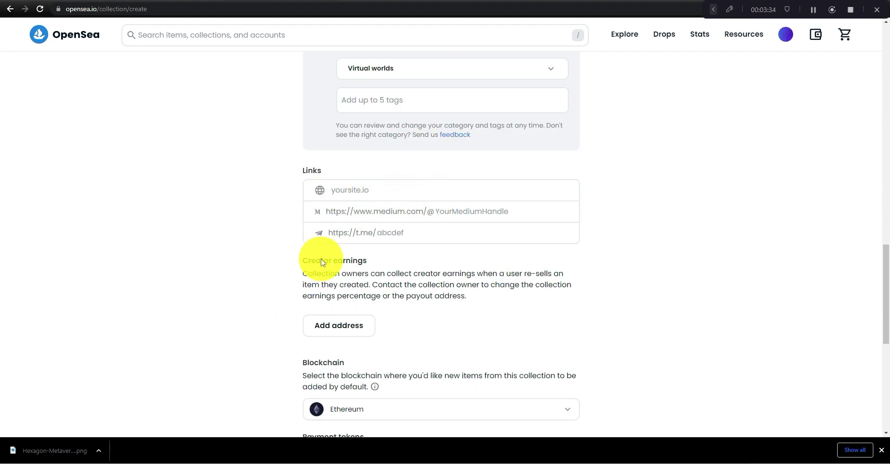
Set the collection's default blockchain to Polygon.
scroll(218, 286, "down", 2)
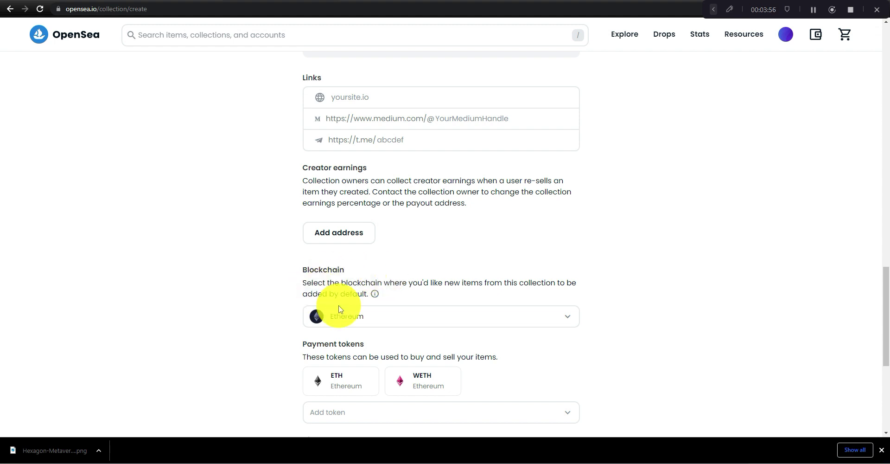
left_click(384, 320)
scroll(377, 269, "down", 2)
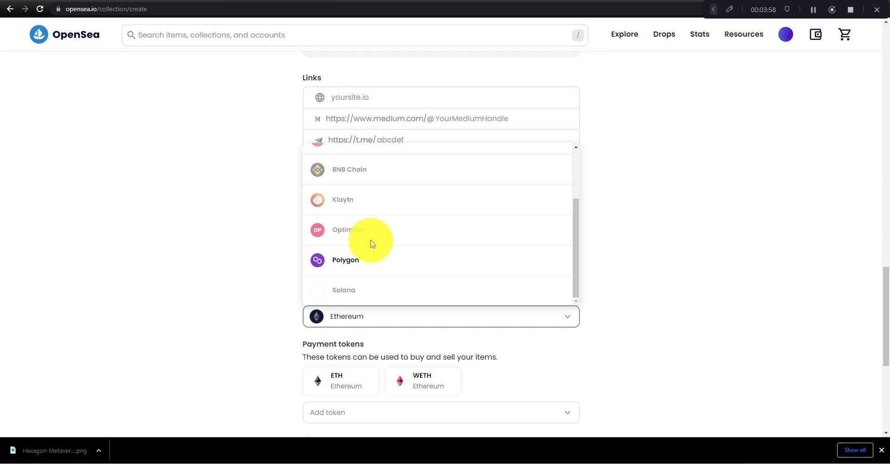
left_click(357, 260)
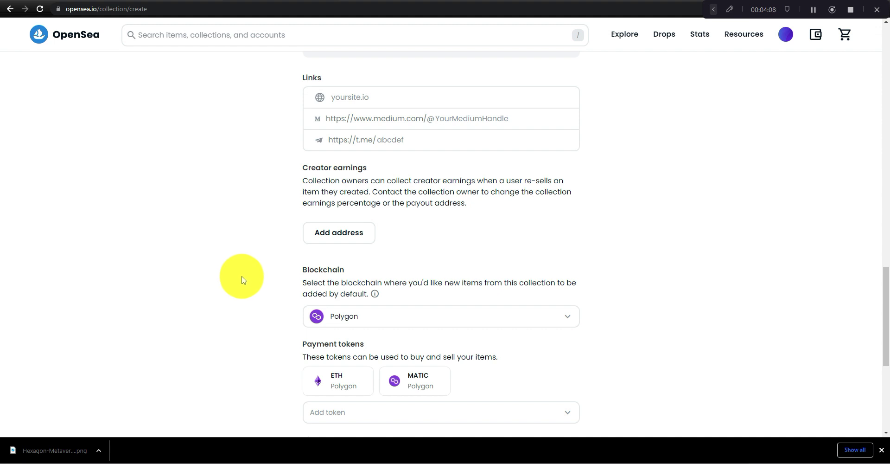
Choose the Padded display theme and create the collection.
scroll(242, 280, "down", 4)
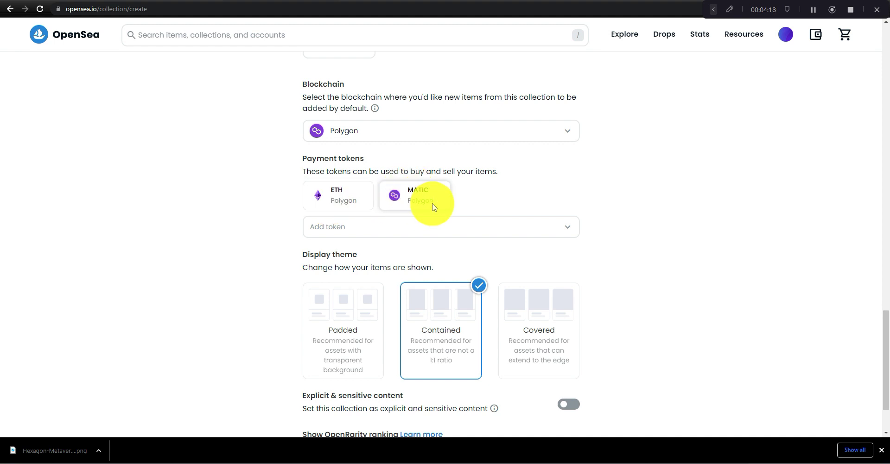
scroll(268, 211, "down", 2)
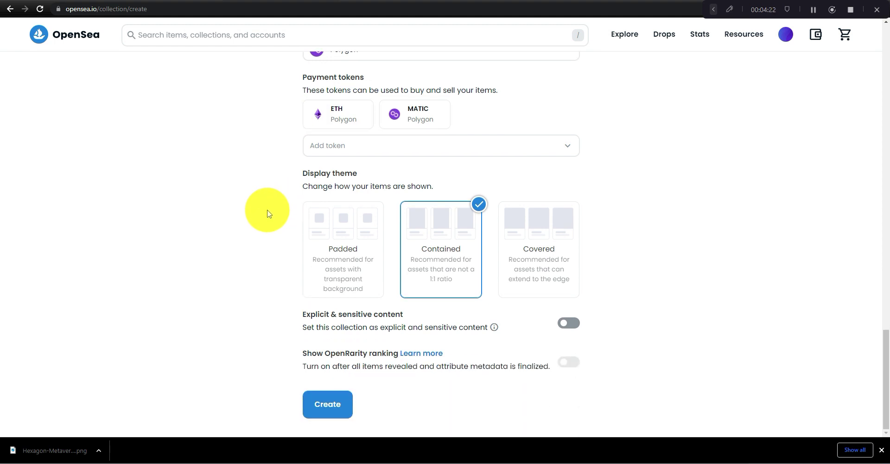
left_click(318, 261)
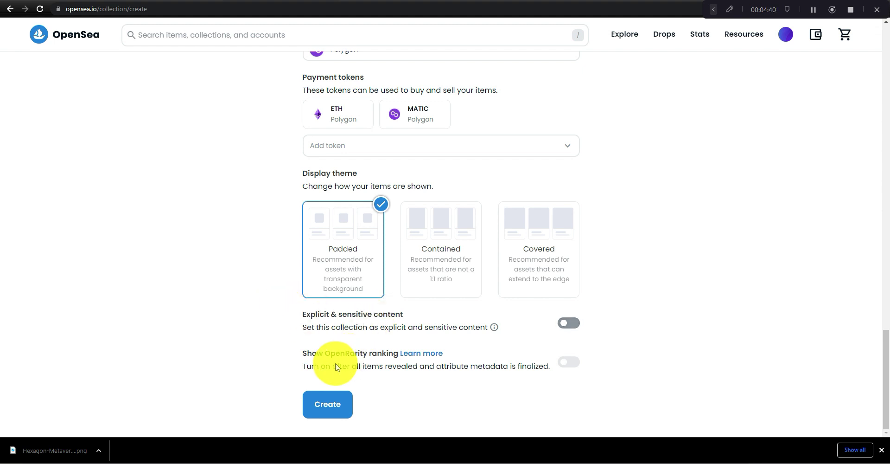
left_click(325, 407)
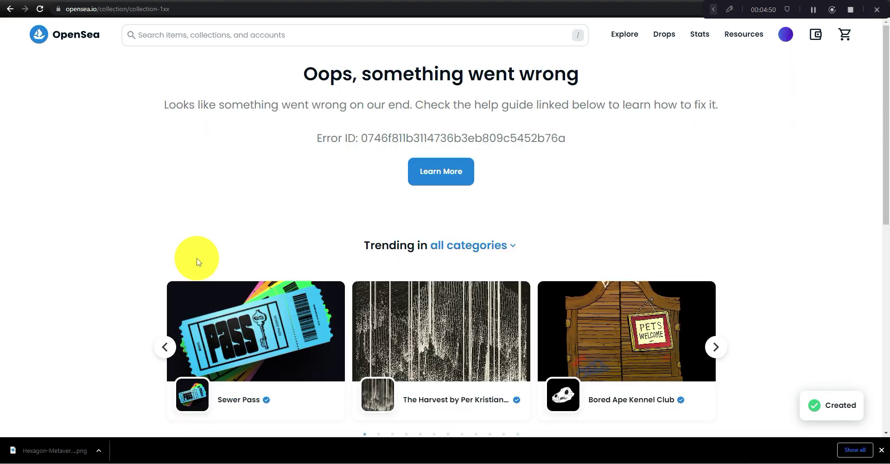
Go to the My Collections page from the account options and reload it.
scroll(821, 428, "down", 5)
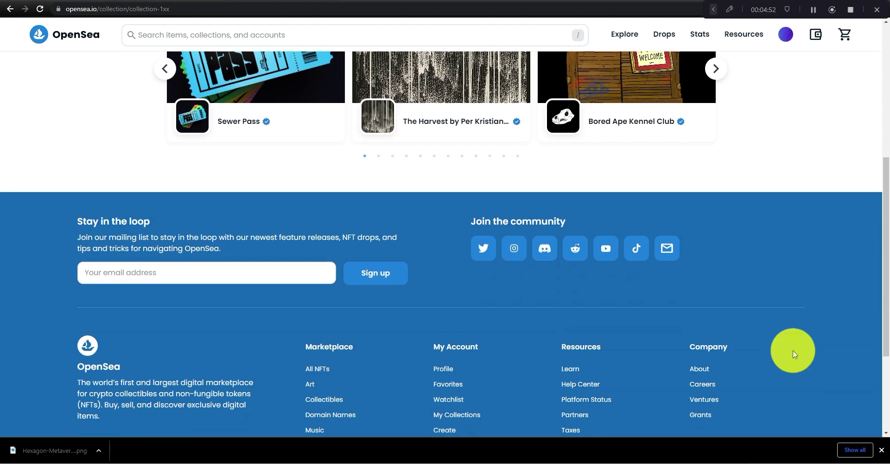
scroll(793, 350, "up", 5)
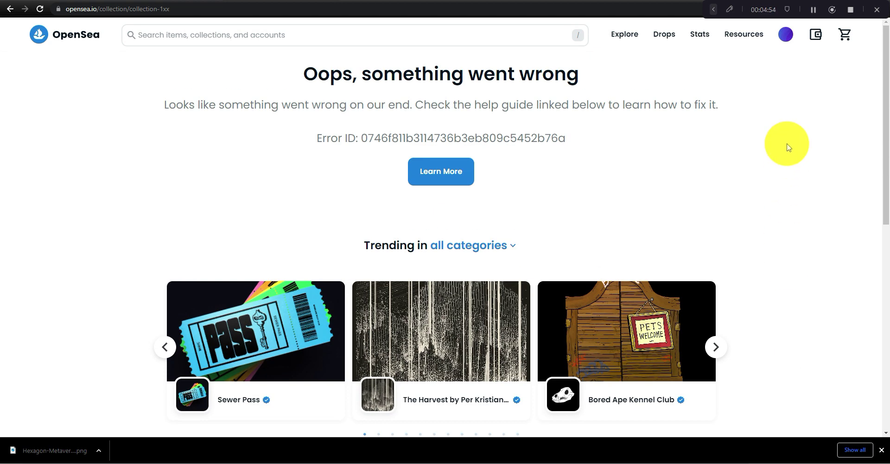
mouse_move(787, 35)
left_click(749, 155)
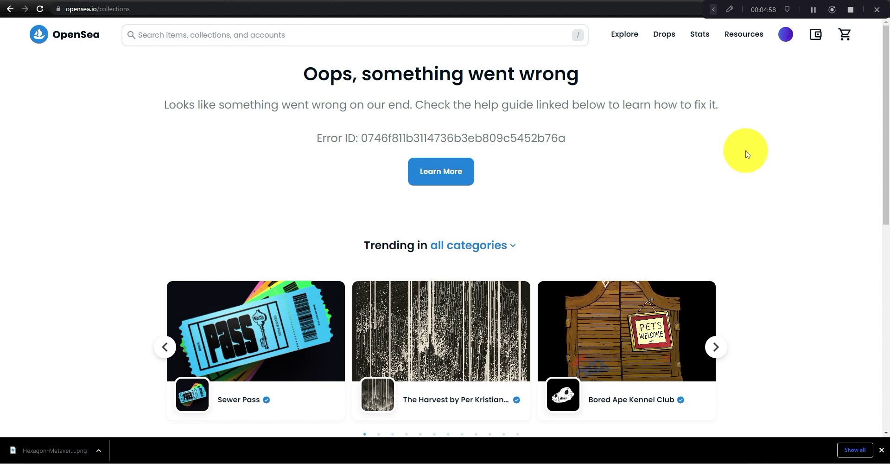
left_click(37, 10)
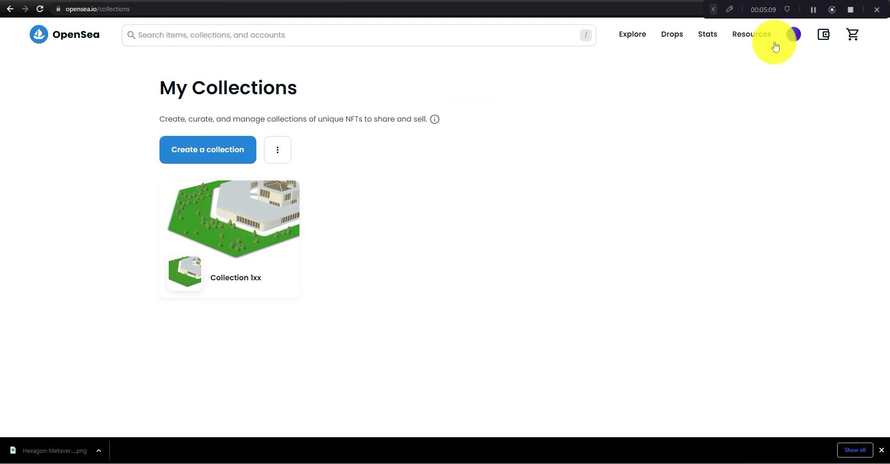
Start a new item and upload the Hexagon image from the desktop as its media file.
mouse_move(790, 42)
left_click(739, 172)
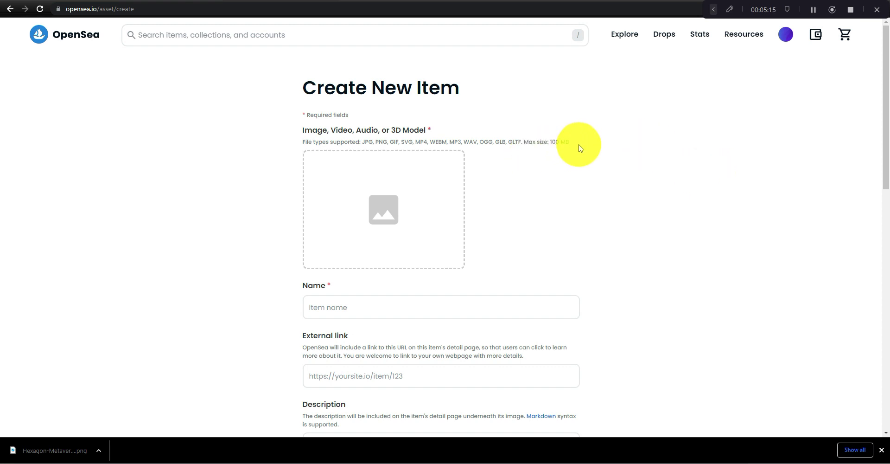
left_click_drag(577, 144, 302, 143)
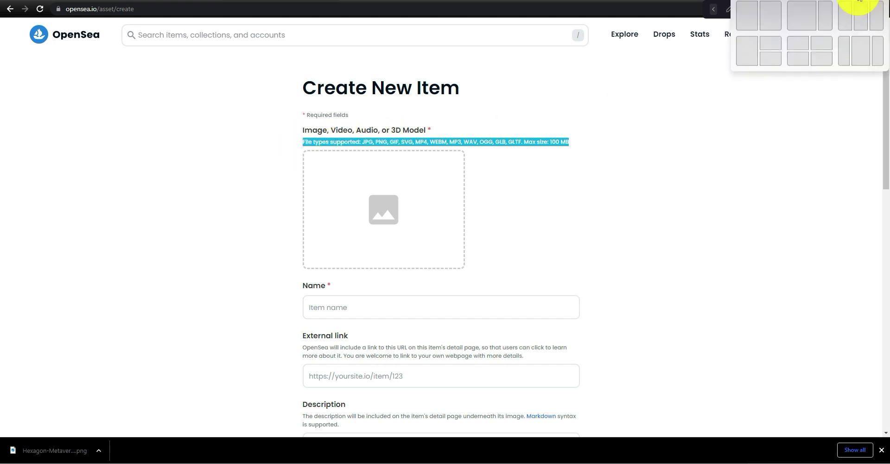
left_click(850, 8)
left_click(157, 160)
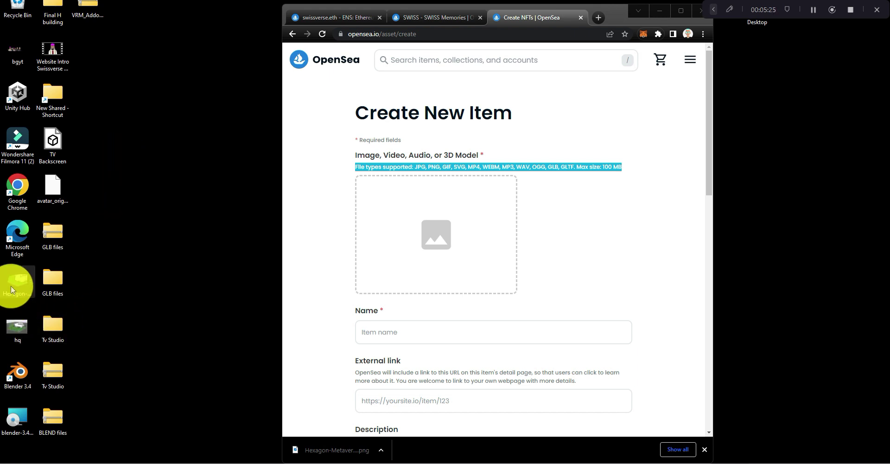
left_click_drag(13, 283, 459, 207)
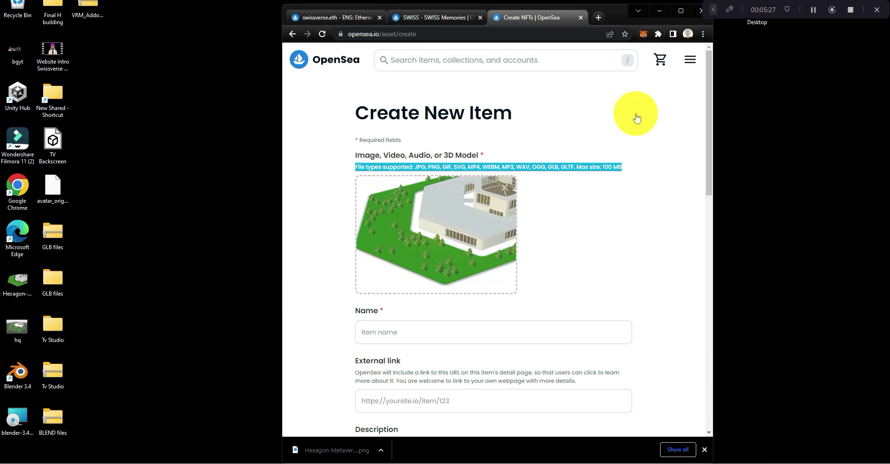
left_click(681, 10)
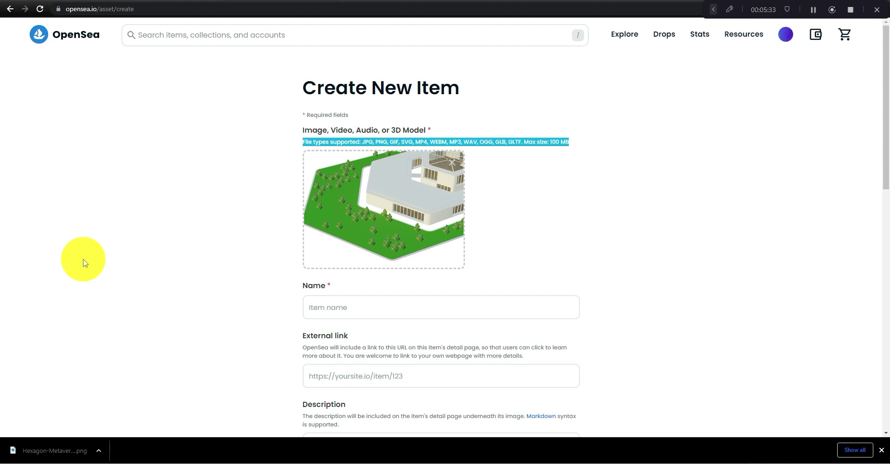
left_click(93, 254)
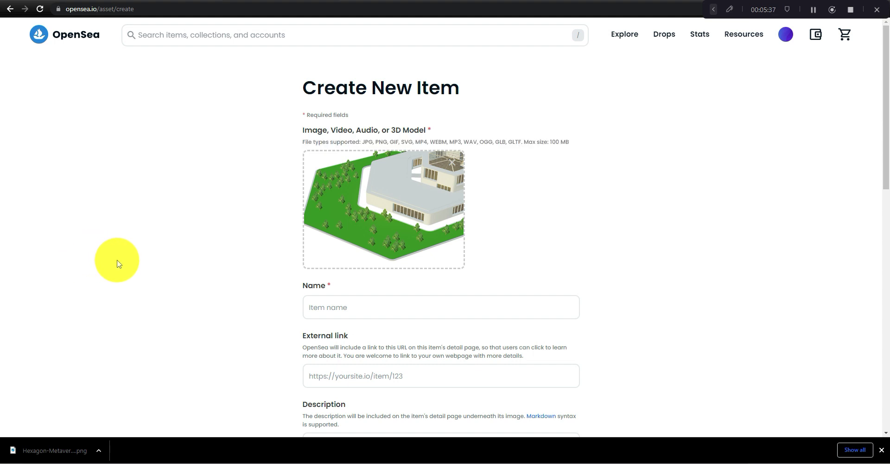
Name the new item "NFT 1".
scroll(279, 246, "down", 1)
left_click(340, 263)
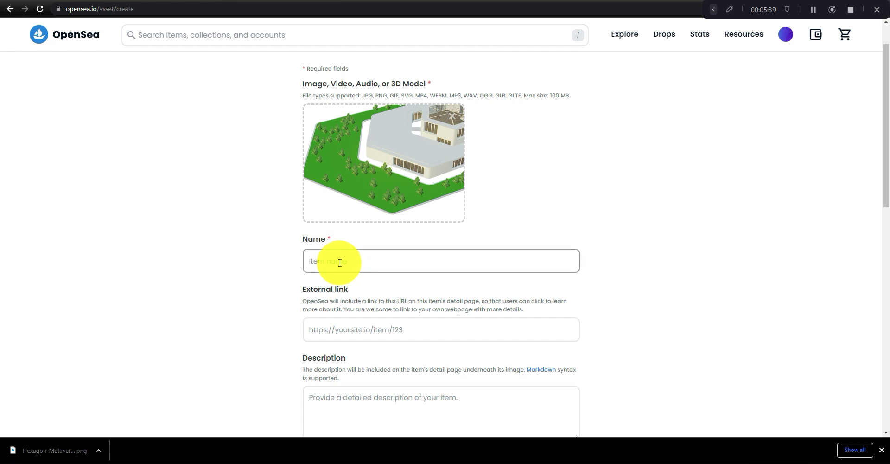
type("NFT 1")
left_click(234, 291)
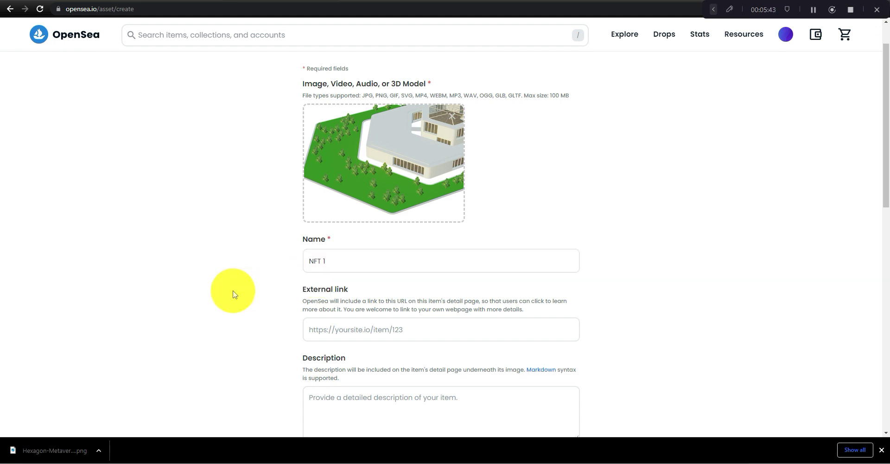
Enter "Description" as the item's description, leaving the external link empty.
scroll(357, 208, "down", 3)
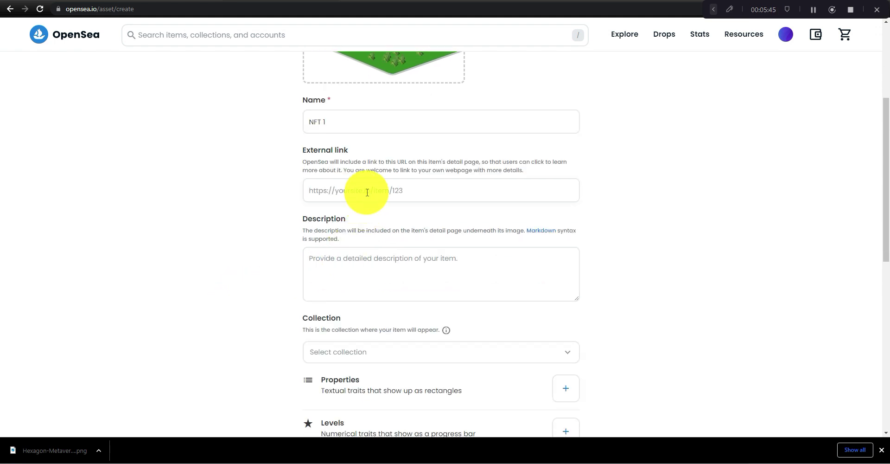
left_click(367, 192)
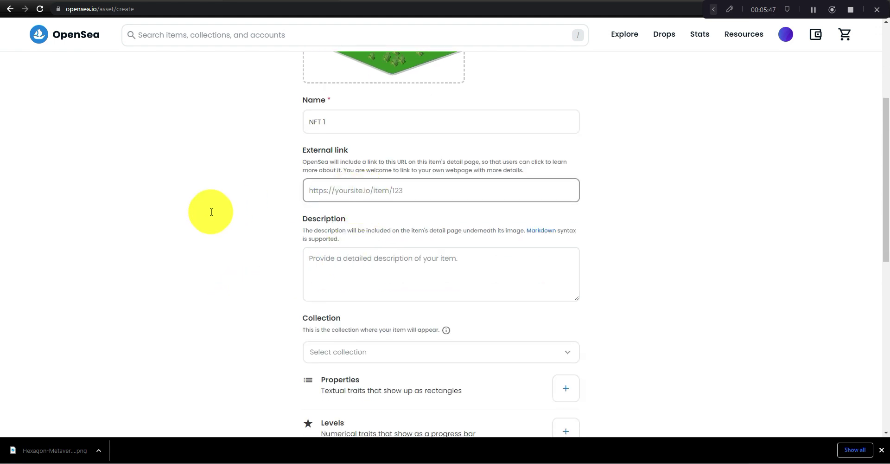
scroll(213, 232, "up", 2)
left_click(225, 274)
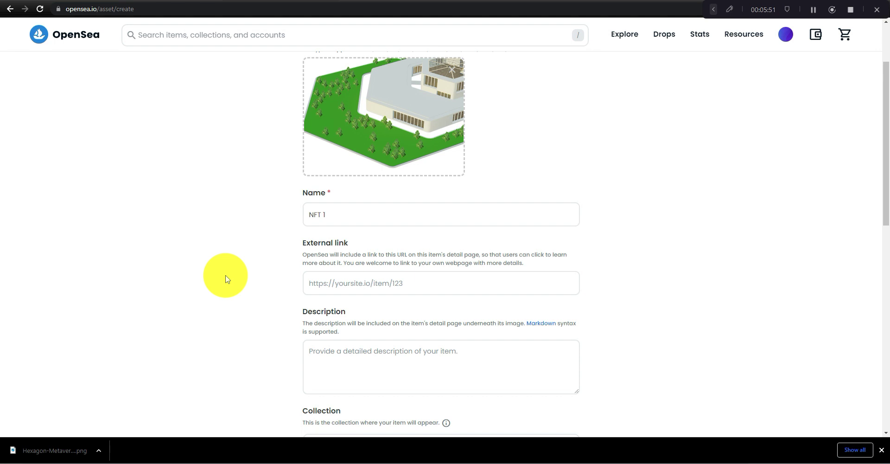
left_click(422, 284)
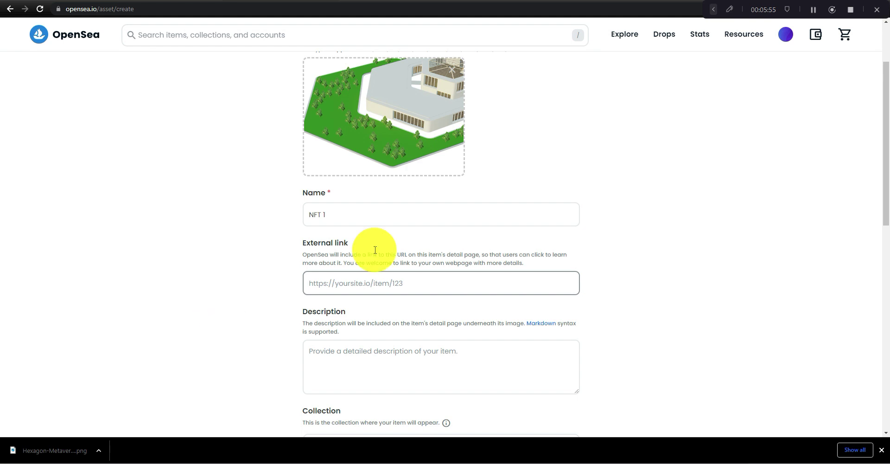
scroll(261, 307, "down", 3)
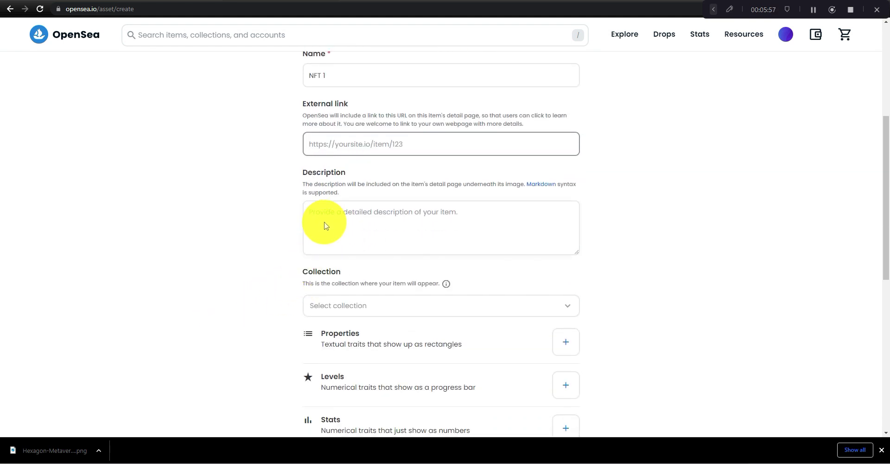
left_click(310, 211)
type("Description")
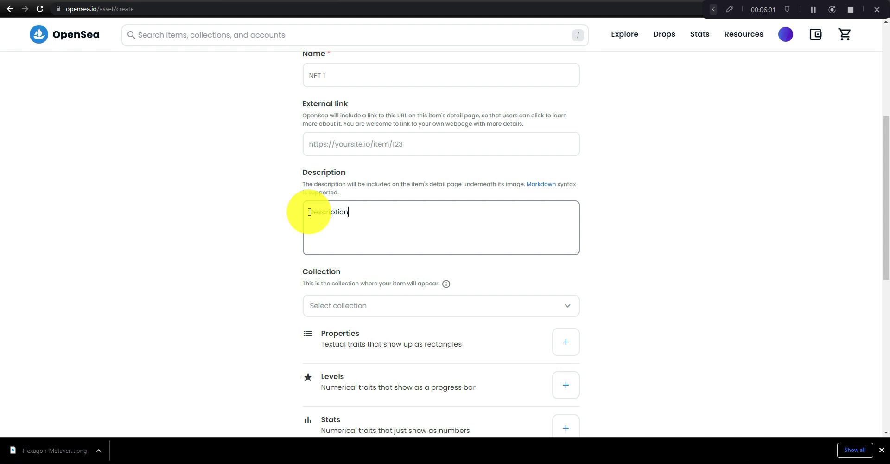
Assign the item to the collection "Collection 1xx".
scroll(253, 255, "up", 5)
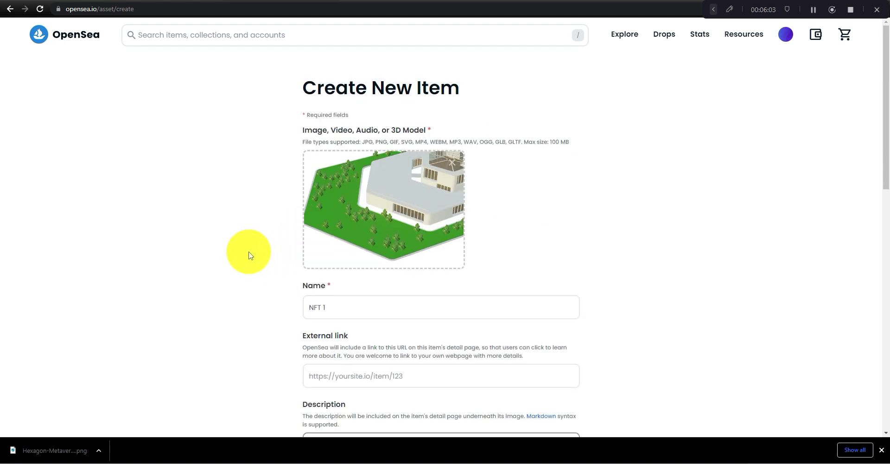
scroll(250, 256, "down", 6)
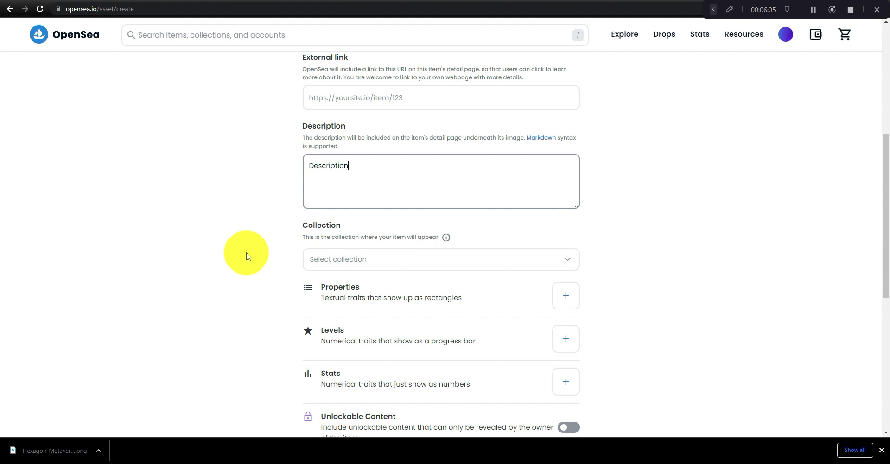
left_click(568, 261)
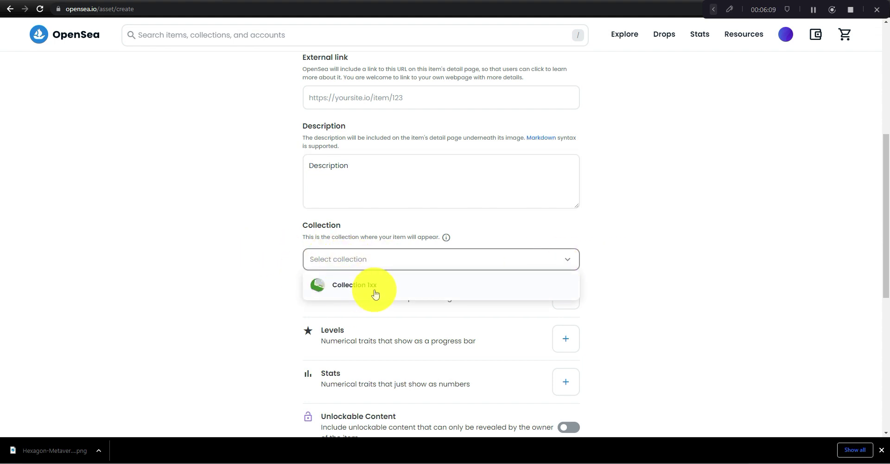
left_click(375, 291)
Switch the item's unlockable content on to reveal its content field, and switch it back off.
scroll(244, 282, "down", 3)
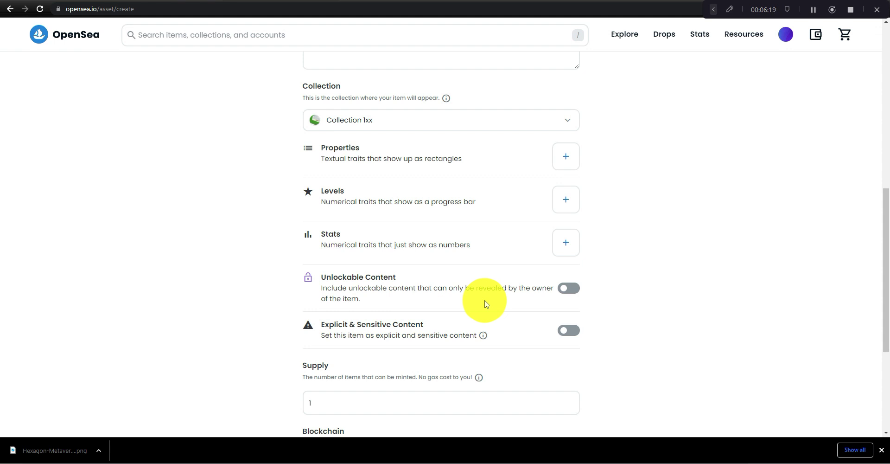
left_click(569, 289)
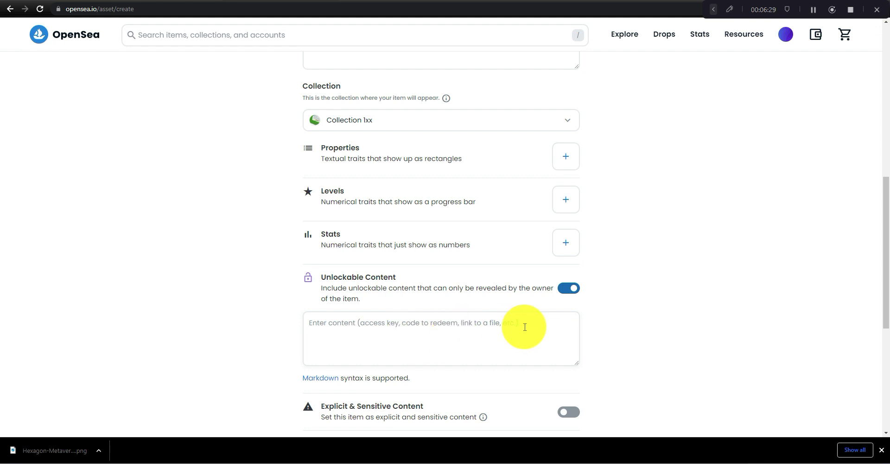
left_click(566, 290)
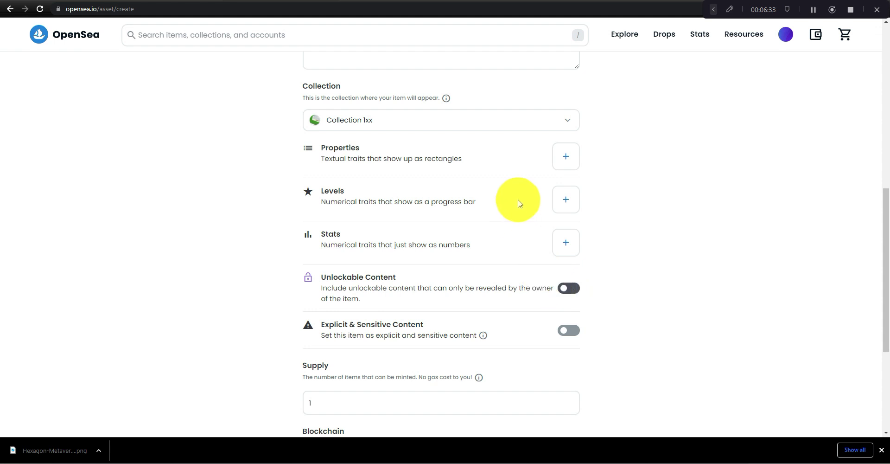
Add a property to the item with the type "Item" and the name "Building".
left_click(566, 156)
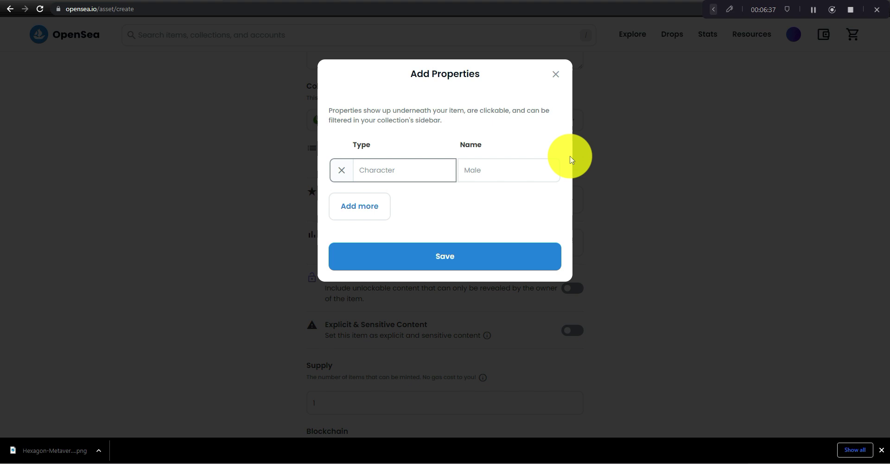
key("Tab")
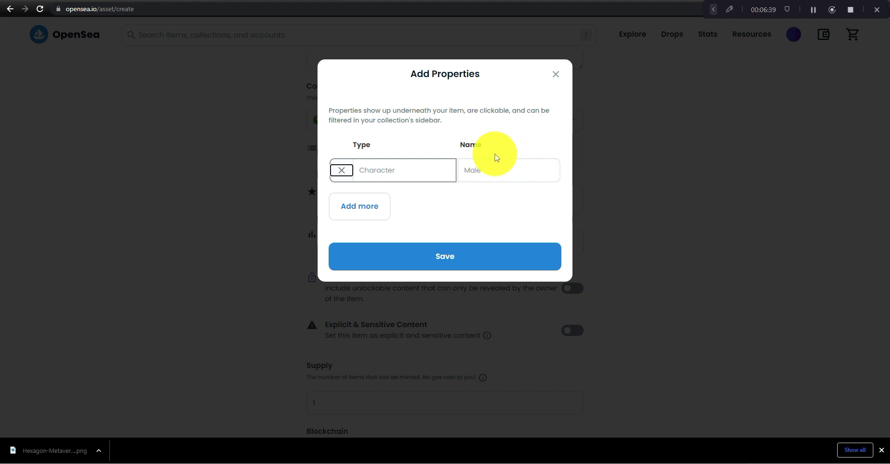
left_click(426, 175)
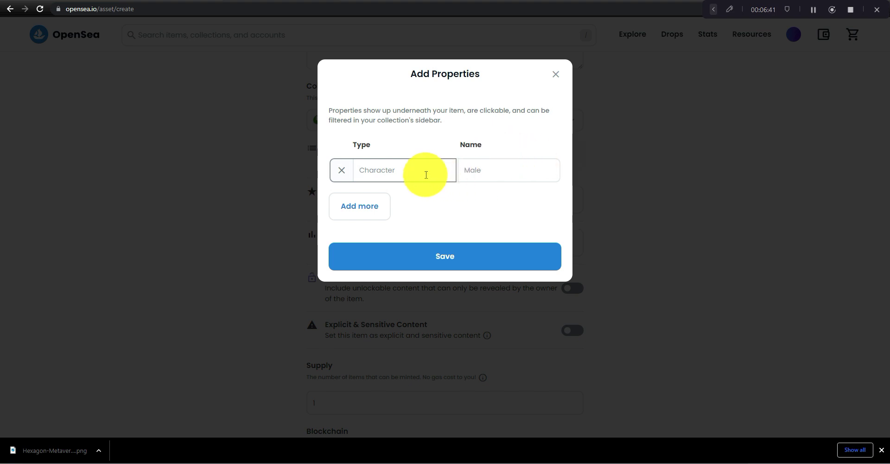
type("Item")
left_click(492, 172)
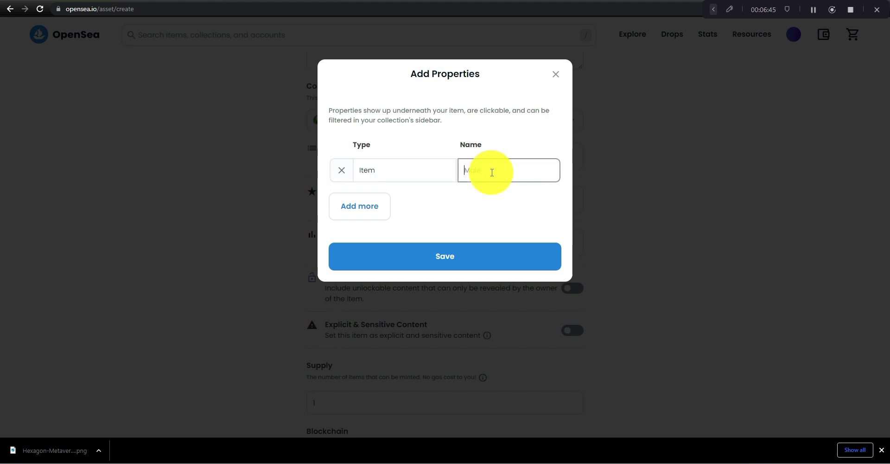
type("Building")
Add a second property with the type "Color" and the name "White", and save the item's properties.
left_click(354, 212)
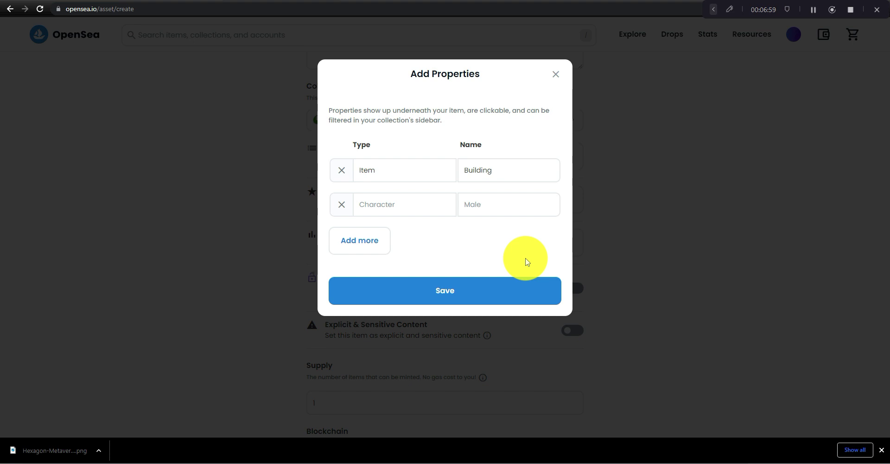
left_click(417, 208)
type("Color")
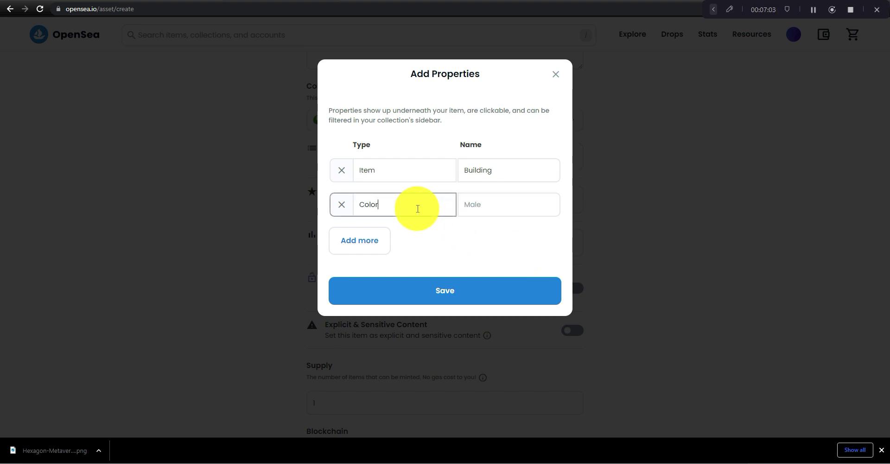
left_click(493, 205)
type("White")
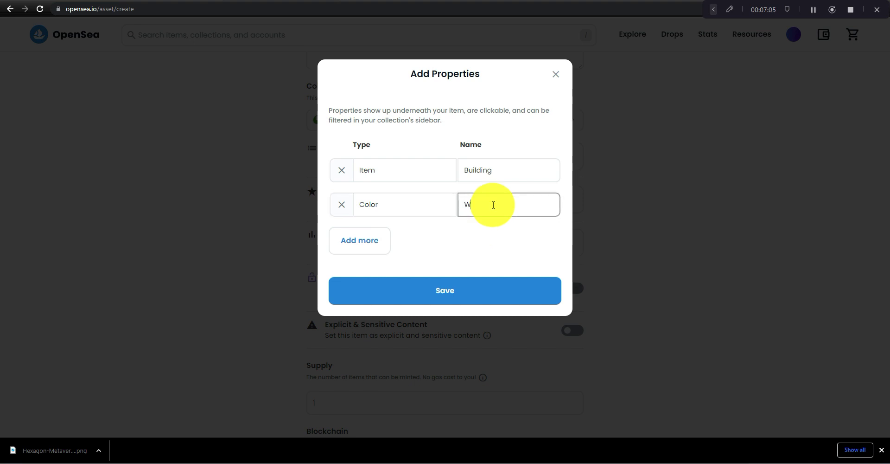
left_click(497, 249)
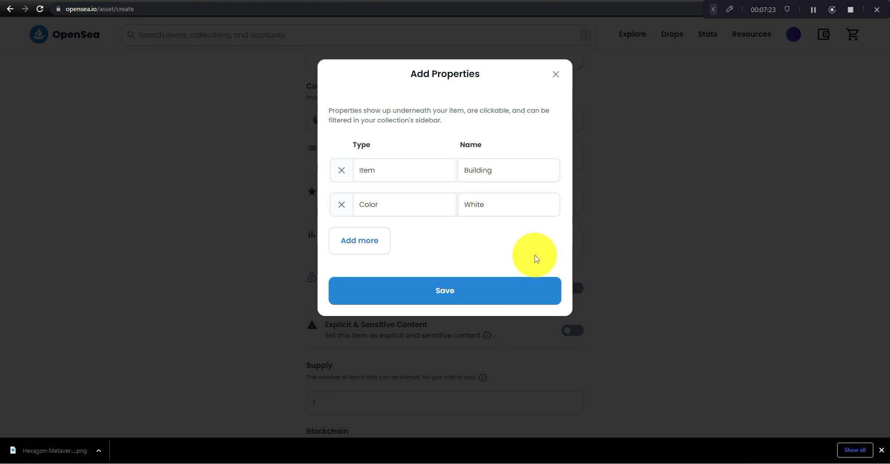
left_click(442, 294)
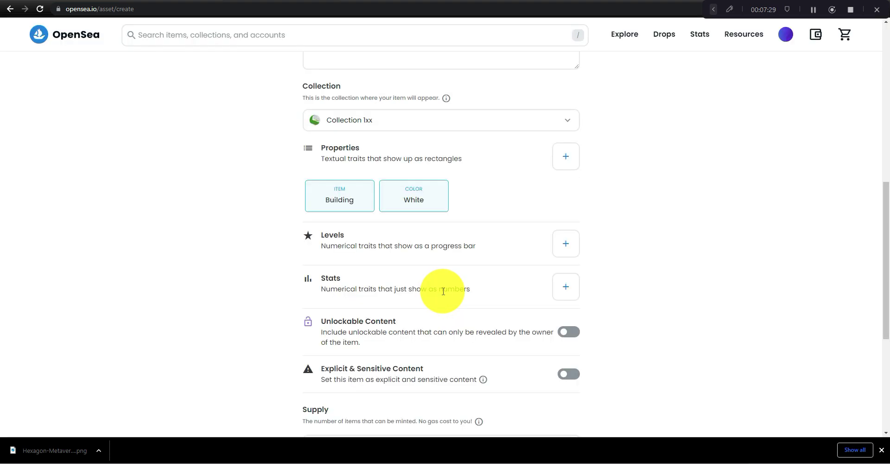
Look at the form for adding numerical stats and close it without entering any.
left_click(557, 294)
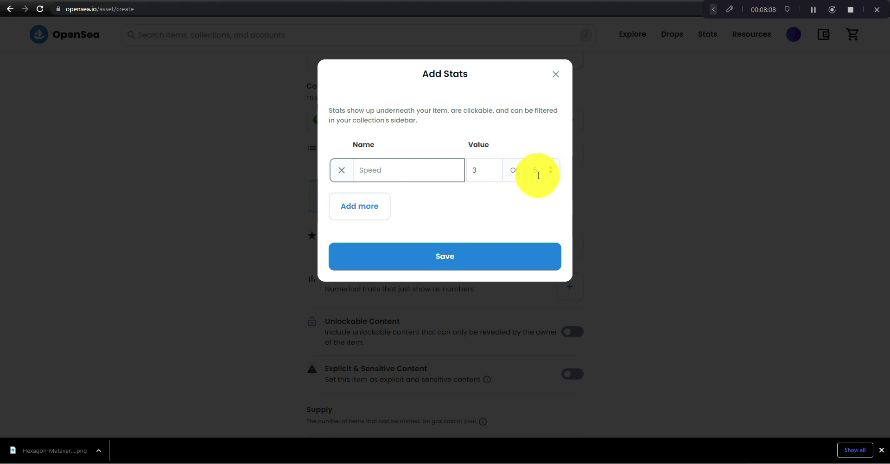
left_click(556, 76)
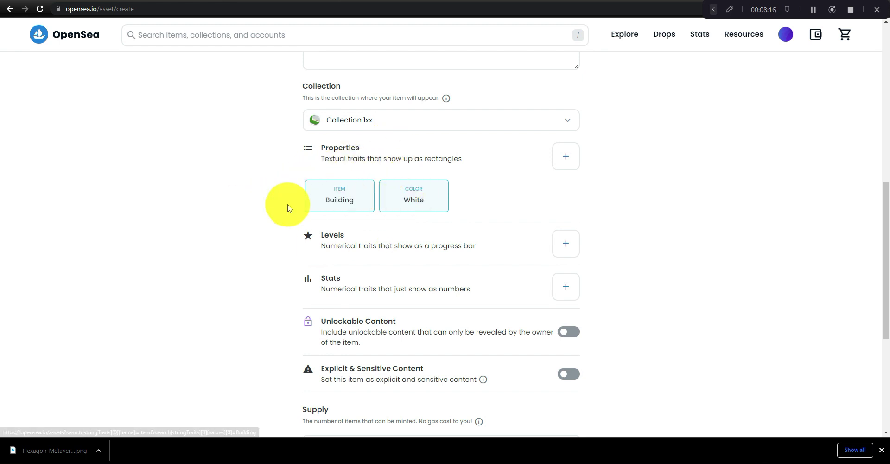
Enter 1 as the item's supply.
scroll(232, 214, "down", 5)
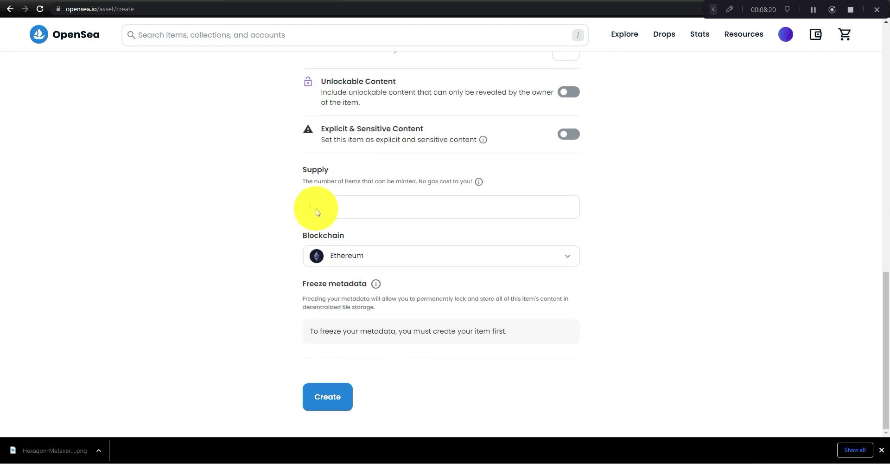
left_click(330, 208)
key("BackSpace")
type("1")
left_click(273, 211)
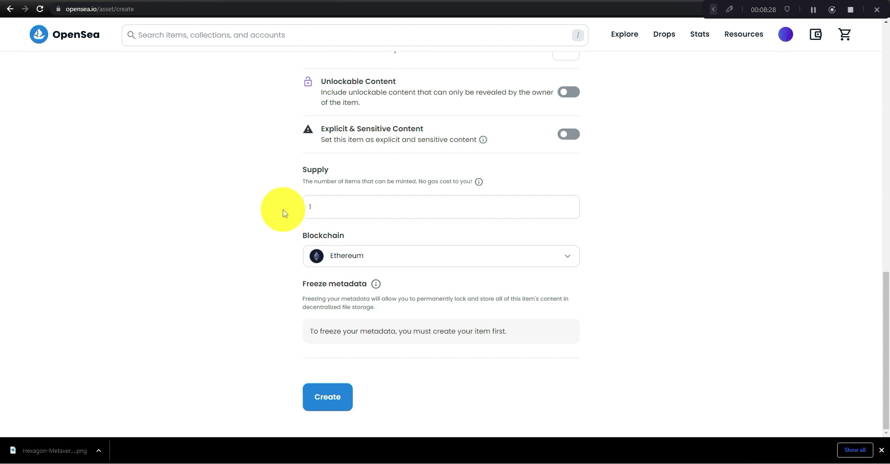
Set the item's blockchain to Polygon.
left_click(360, 256)
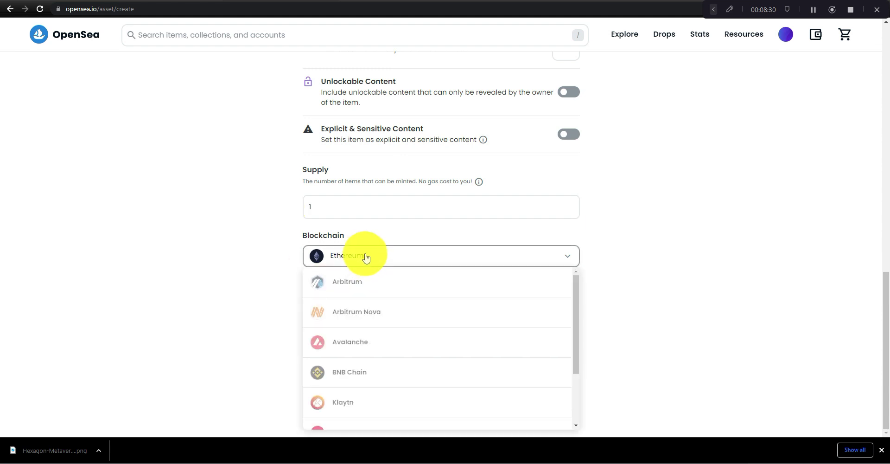
scroll(376, 343, "down", 3)
left_click(357, 384)
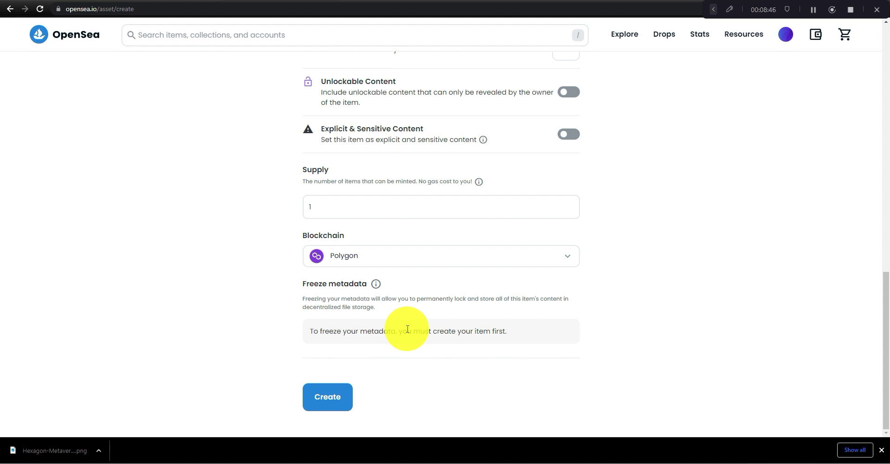
Review the item's filled-in details and submit the form to create the item.
scroll(268, 269, "up", 7)
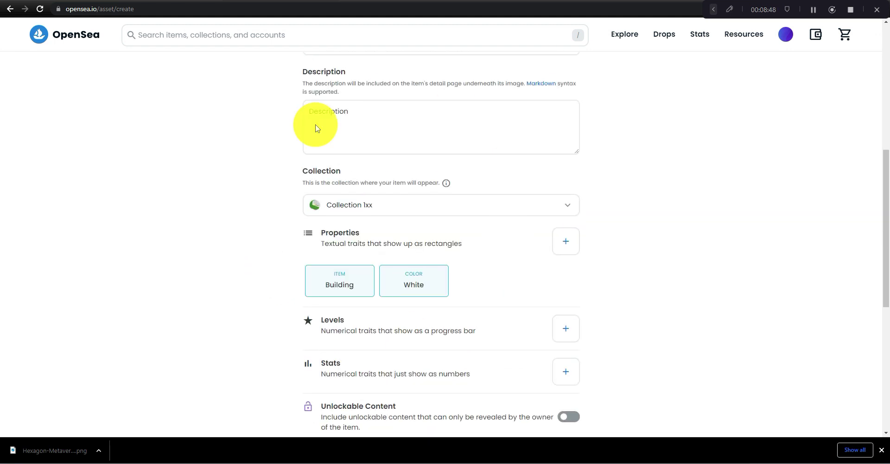
scroll(267, 206, "up", 5)
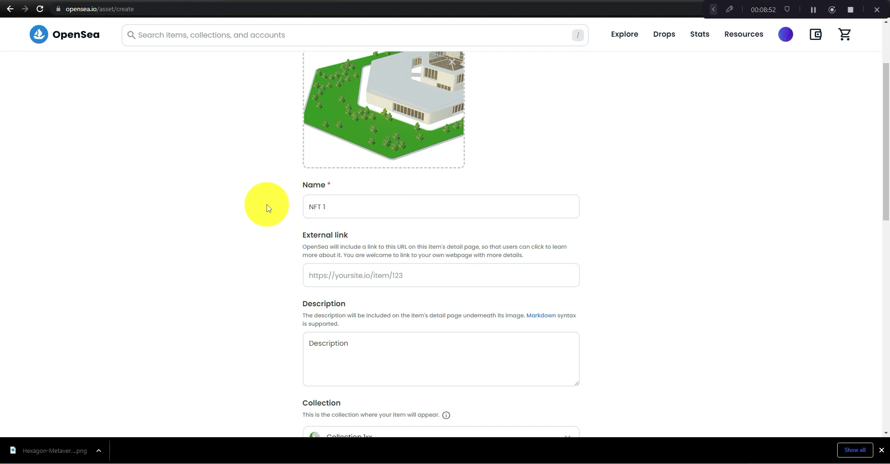
scroll(267, 206, "down", 12)
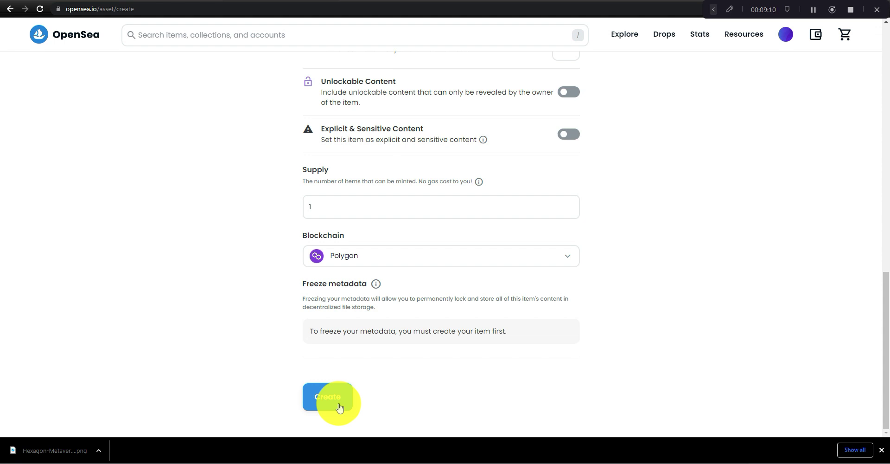
left_click(339, 406)
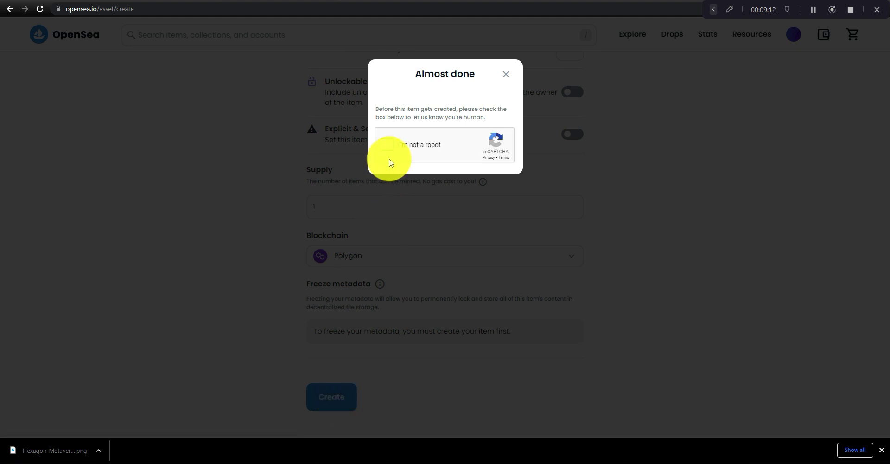
Complete the human verification by selecting the squares with chimneys, and dismiss the creation message.
left_click(388, 146)
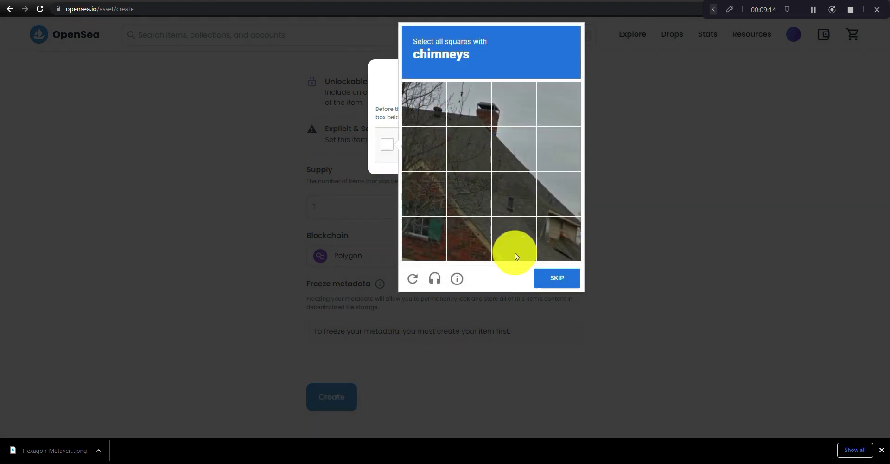
left_click(478, 118)
left_click(501, 109)
left_click(503, 142)
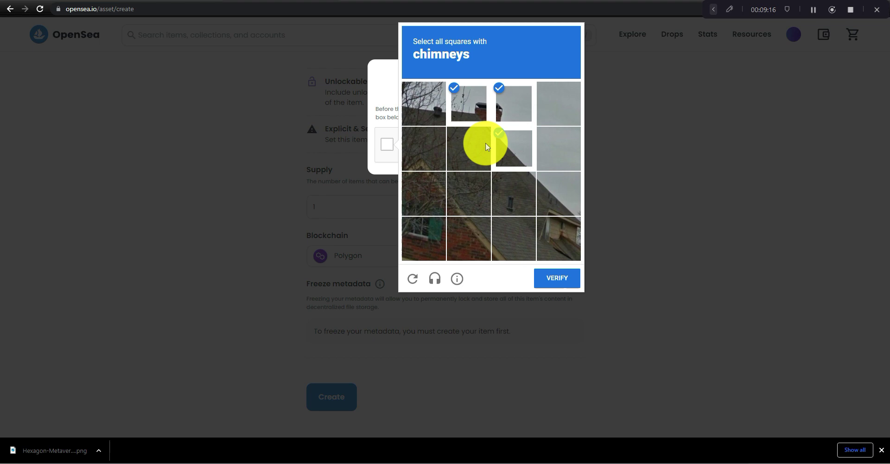
left_click(484, 144)
left_click(568, 280)
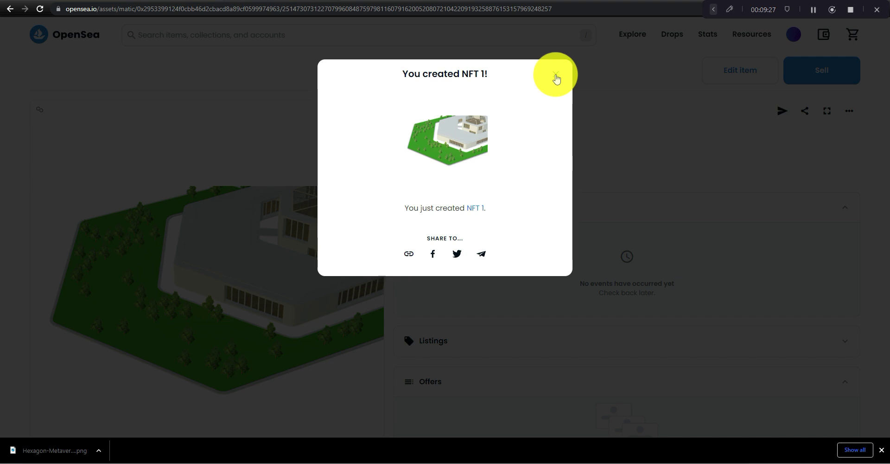
left_click(556, 74)
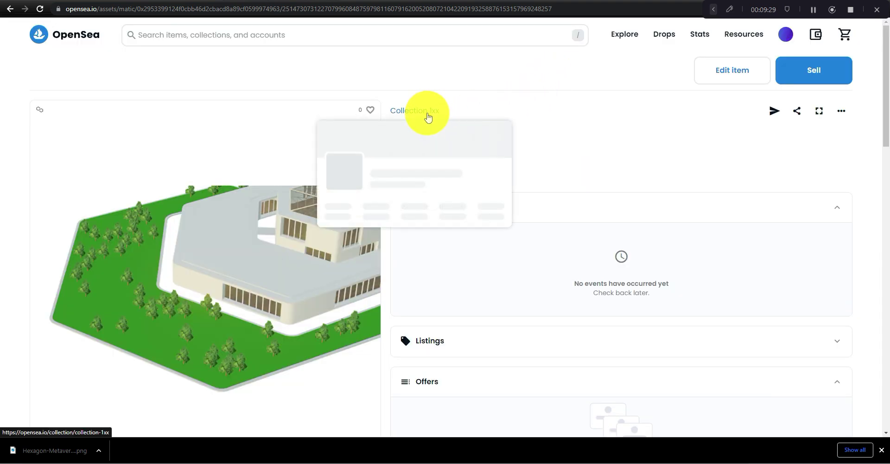
Examine the new item's page, including its offers, description and properties.
scroll(417, 213, "down", 3)
scroll(287, 213, "up", 2)
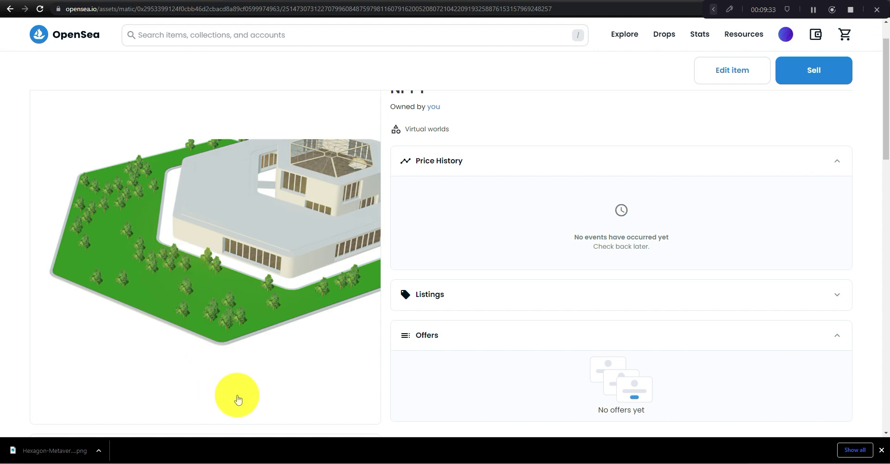
scroll(263, 372, "down", 2)
scroll(263, 372, "down", 4)
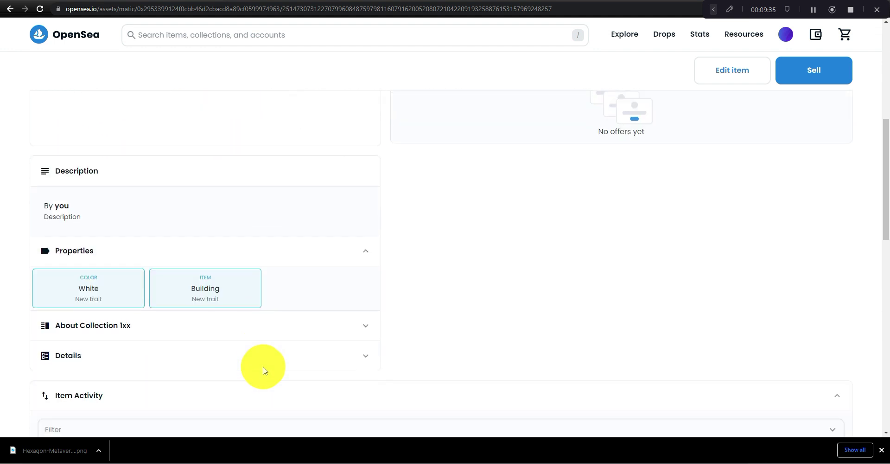
double_click(70, 217)
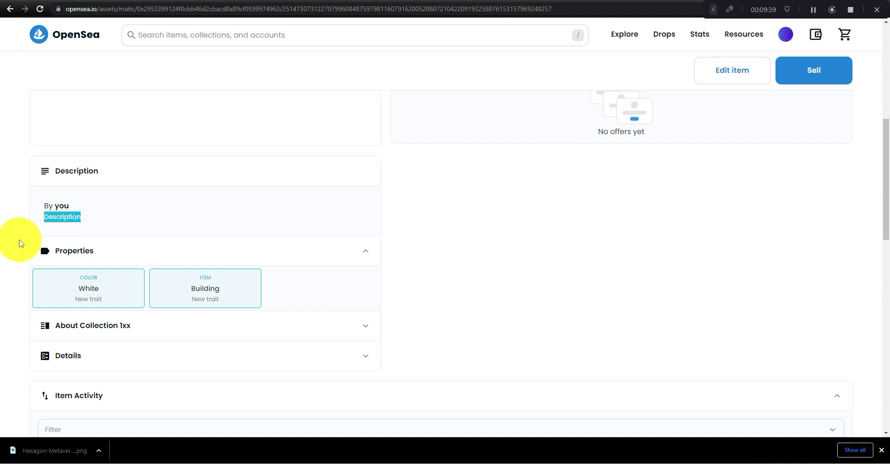
scroll(19, 243, "down", 2)
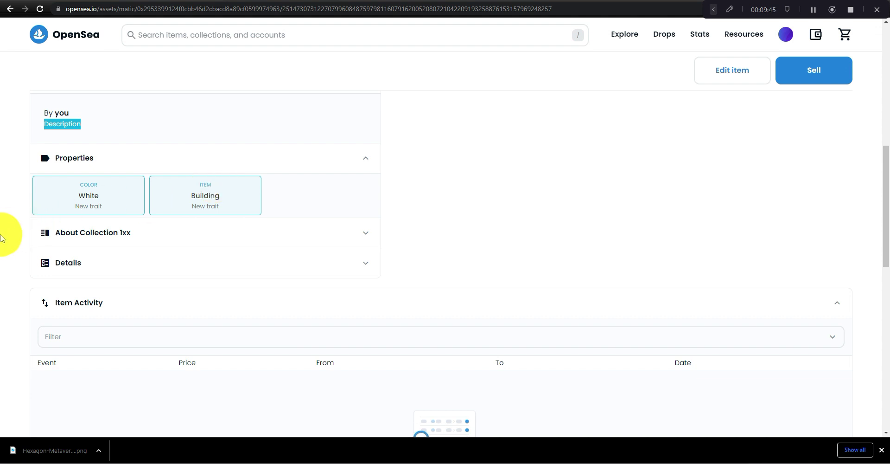
Expand the item's collection information and details, and examine them together with the item activity and related collection items.
left_click(66, 233)
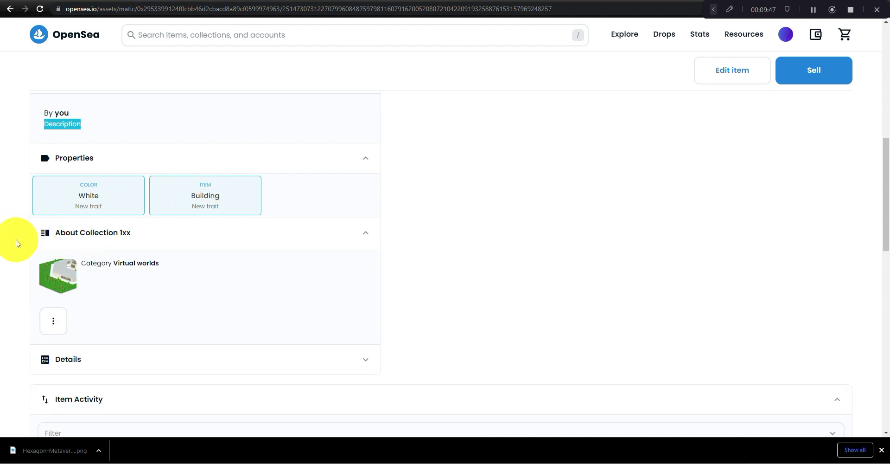
scroll(17, 244, "down", 1)
scroll(16, 244, "down", 2)
left_click(51, 266)
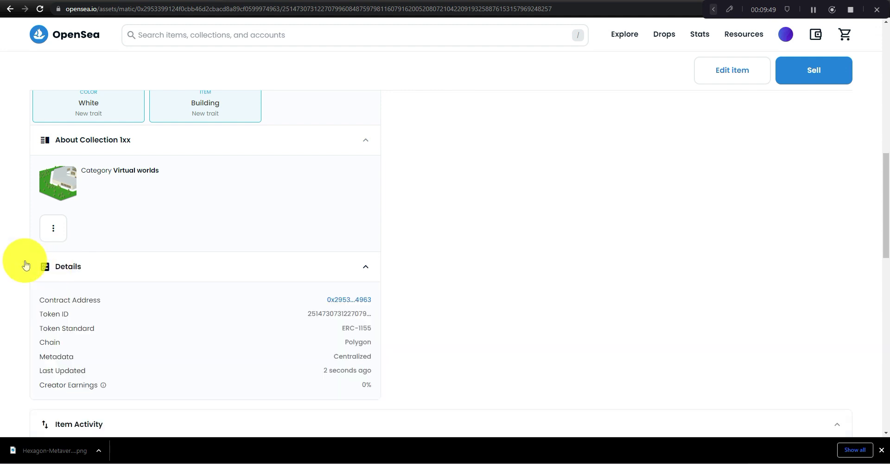
scroll(11, 260, "down", 3)
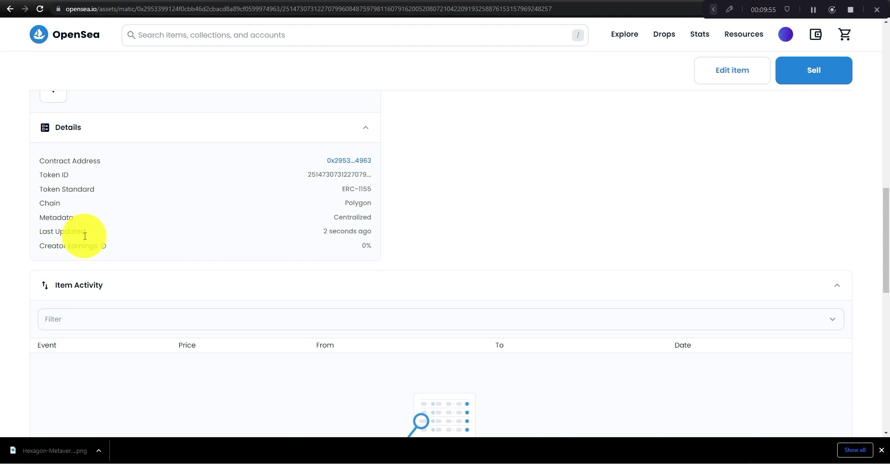
scroll(1, 220, "down", 5)
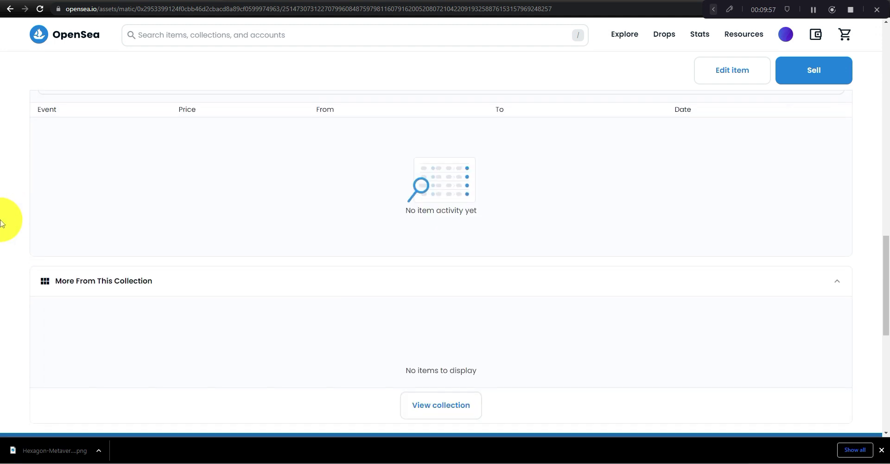
scroll(2, 220, "down", 2)
scroll(1, 237, "up", 10)
scroll(1, 237, "up", 5)
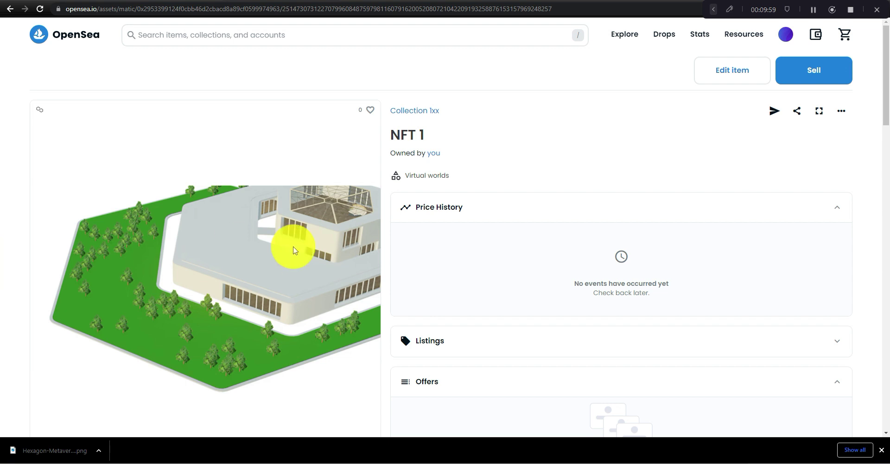
Open the page of Collection 1xx from the item and examine its overview and items.
left_click(392, 113)
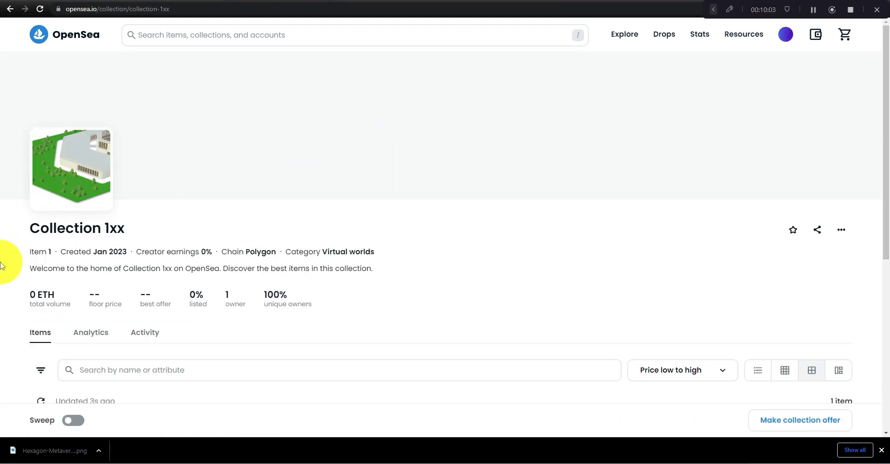
scroll(1, 265, "down", 5)
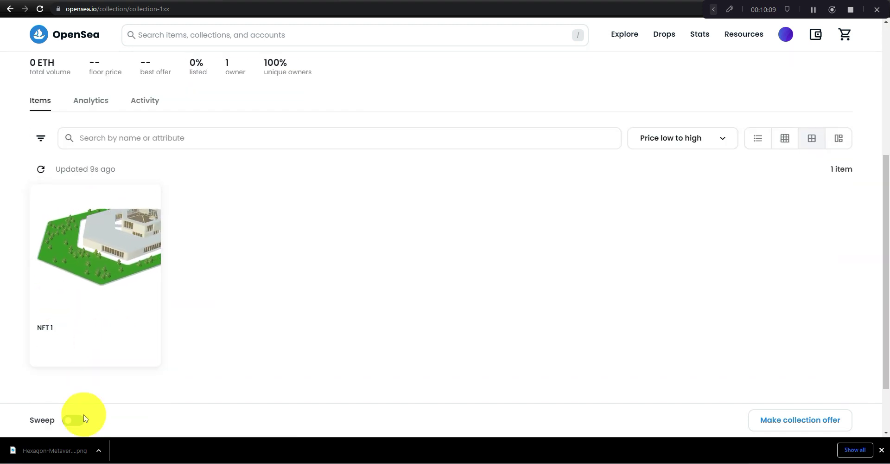
scroll(5, 273, "up", 5)
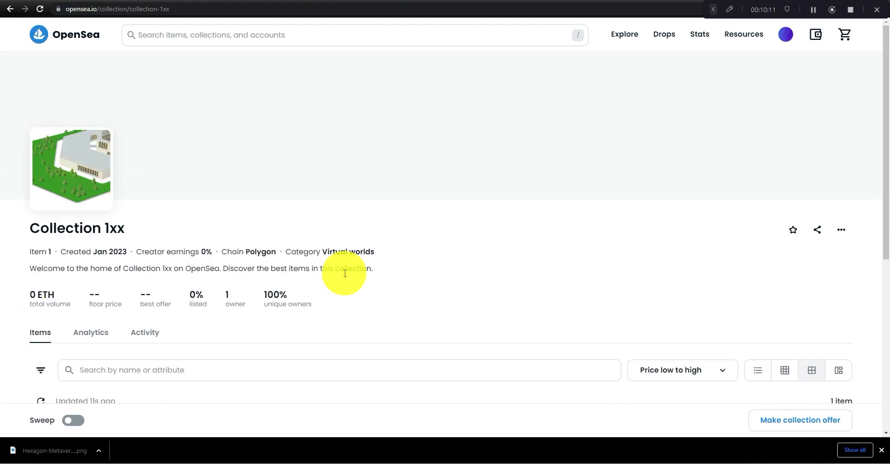